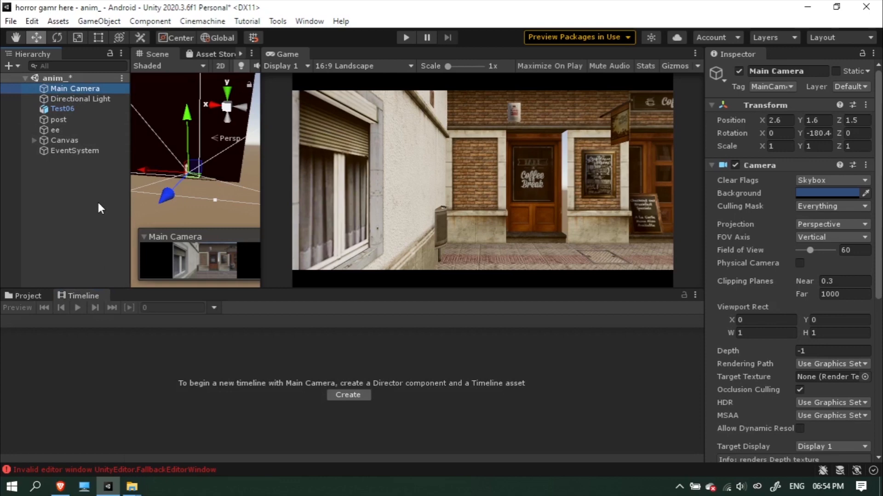
Step: Create an empty game object in the scene and name it timeline
{"action": "right_click", "coordinate": [63, 183]}
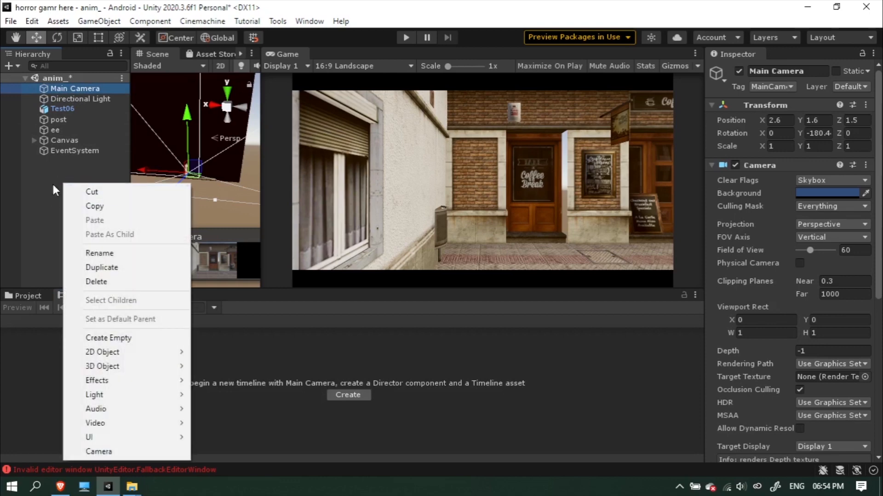
{"action": "left_click", "coordinate": [109, 334]}
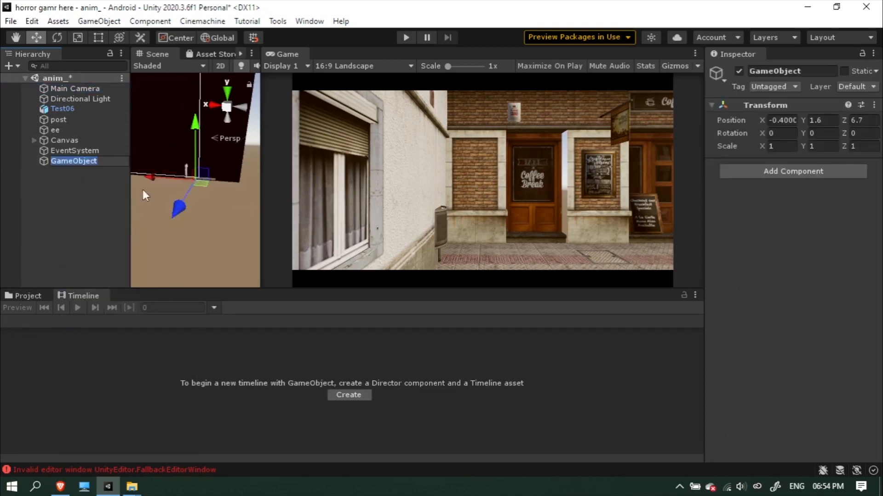
{"action": "type", "text": "timeline"}
{"action": "key", "text": "Return"}
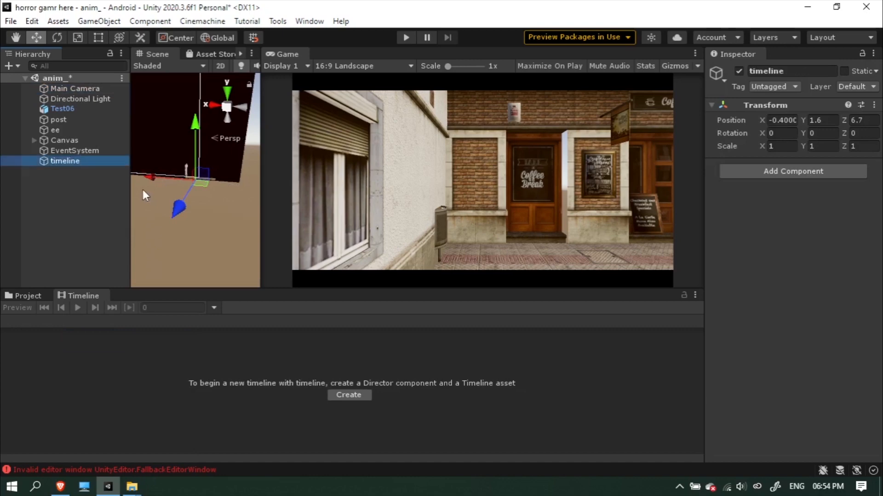
Step: Create a director and the asset timeline.playable in the anim folder for the timeline object, and add an animation track for Main Camera
{"action": "left_click", "coordinate": [360, 396]}
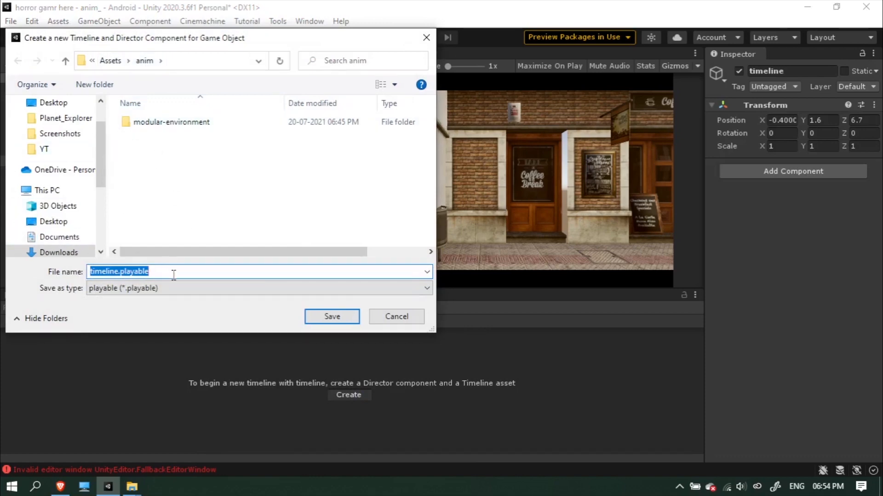
{"action": "key", "text": "Return"}
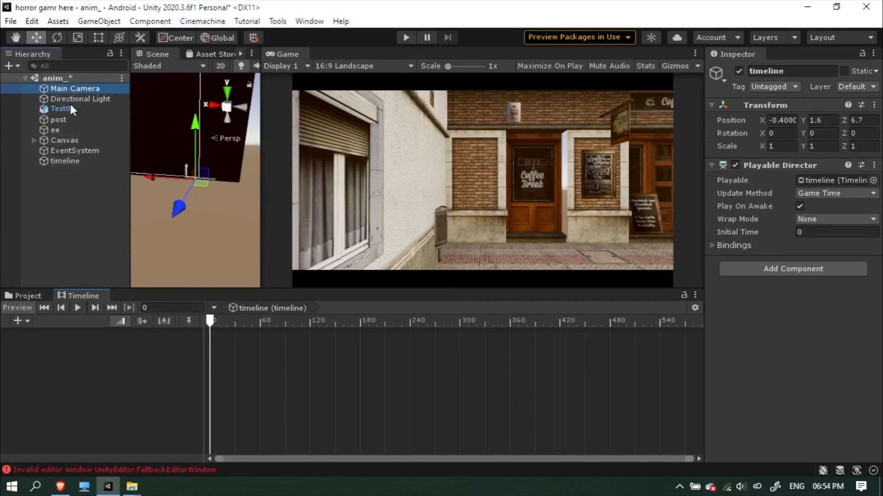
{"action": "right_click", "coordinate": [92, 378]}
{"action": "left_click", "coordinate": [184, 398]}
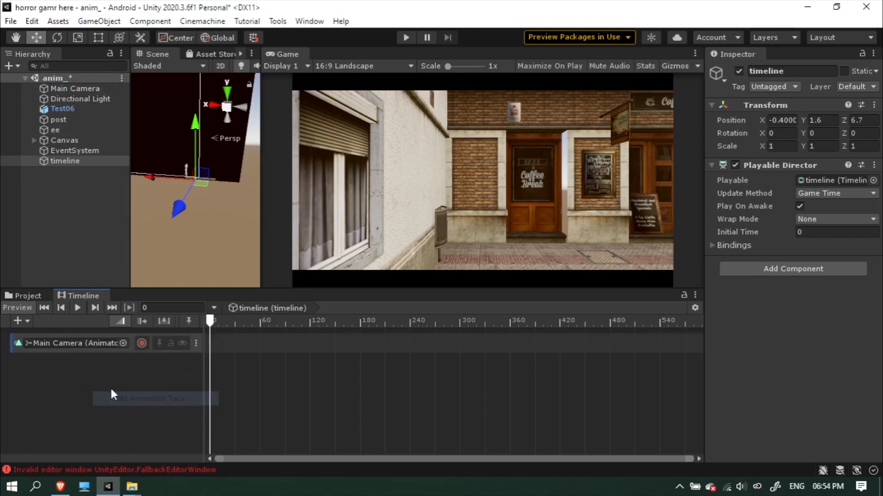
Step: Record two Main Camera position keyframes on its track: X 2.8 at frame 0 and X about -0.3 at frame 301
{"action": "left_click", "coordinate": [142, 343]}
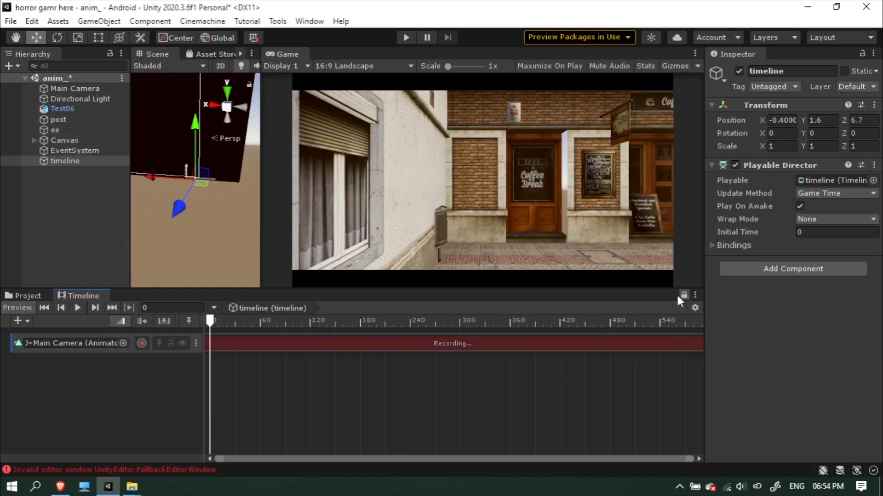
{"action": "left_click", "coordinate": [80, 88]}
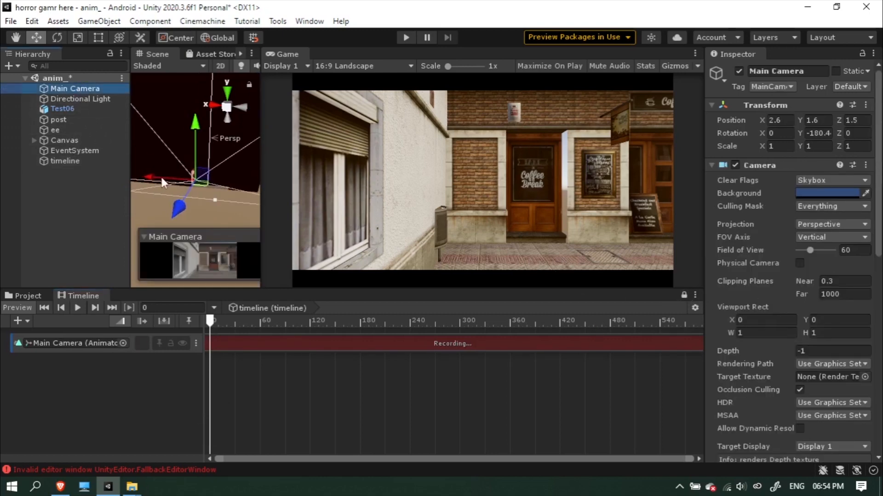
{"action": "left_click_drag", "start_coordinate": [164, 183], "coordinate": [153, 180]}
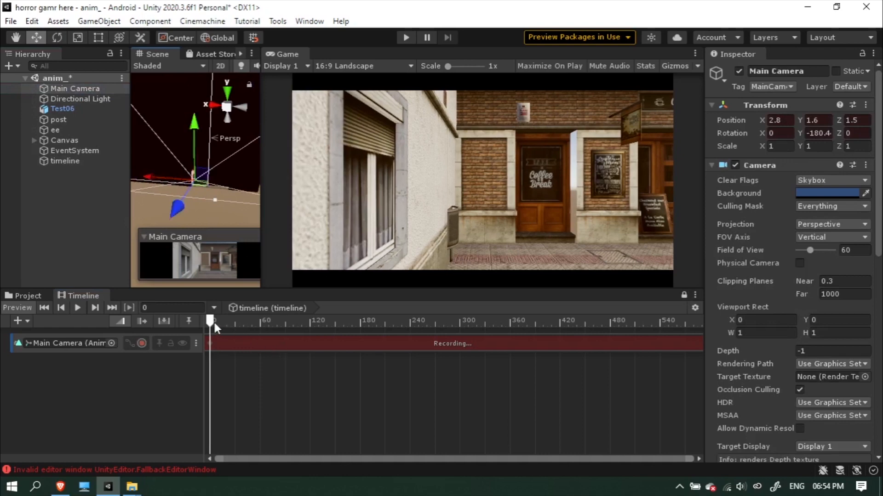
{"action": "left_click_drag", "start_coordinate": [215, 320], "coordinate": [461, 329]}
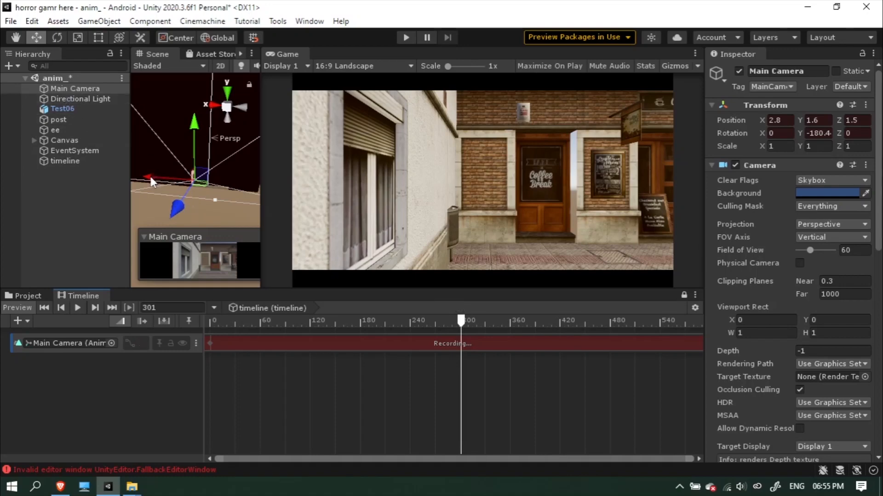
{"action": "left_click_drag", "start_coordinate": [150, 177], "coordinate": [164, 179]}
Step: Scrub the timeline between frame 0 and the last keyframe to preview the sideways camera move, finishing at frame 0
{"action": "left_click_drag", "start_coordinate": [462, 329], "coordinate": [154, 329]}
{"action": "key", "text": "space"}
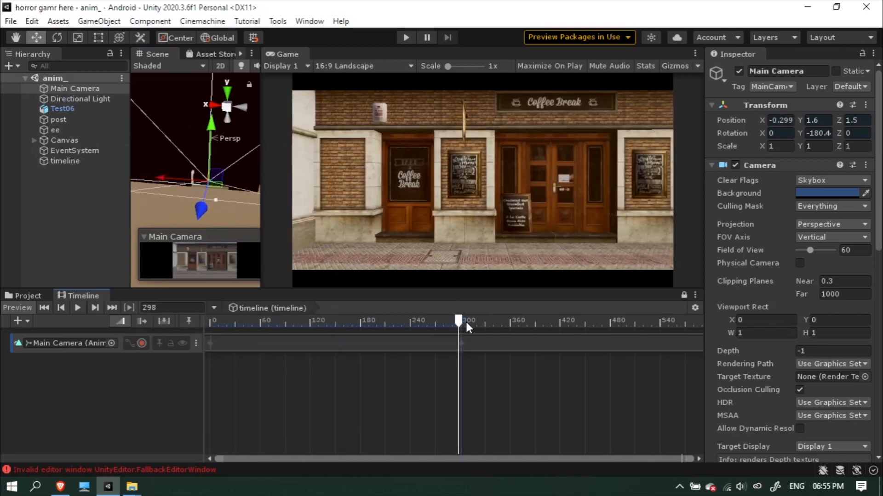
{"action": "left_click_drag", "start_coordinate": [460, 316], "coordinate": [209, 326]}
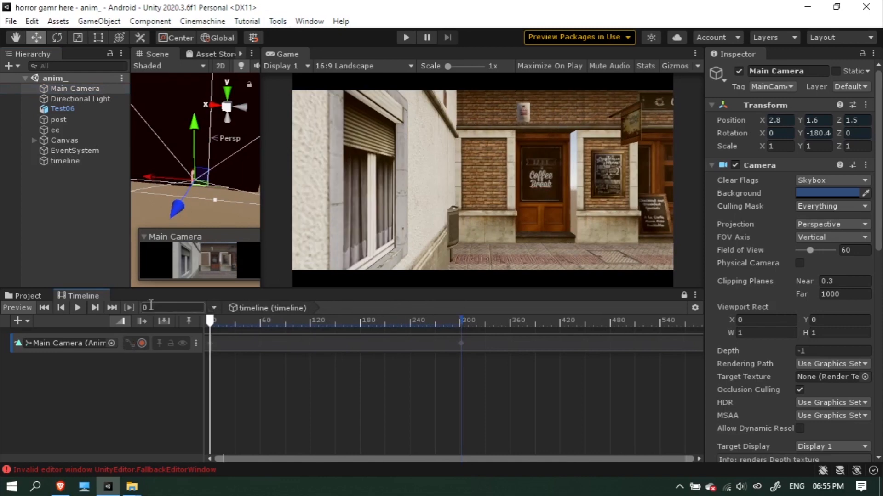
{"action": "left_click", "coordinate": [398, 324]}
{"action": "left_click_drag", "start_coordinate": [398, 326], "coordinate": [369, 323]}
{"action": "left_click_drag", "start_coordinate": [180, 308], "coordinate": [140, 315]}
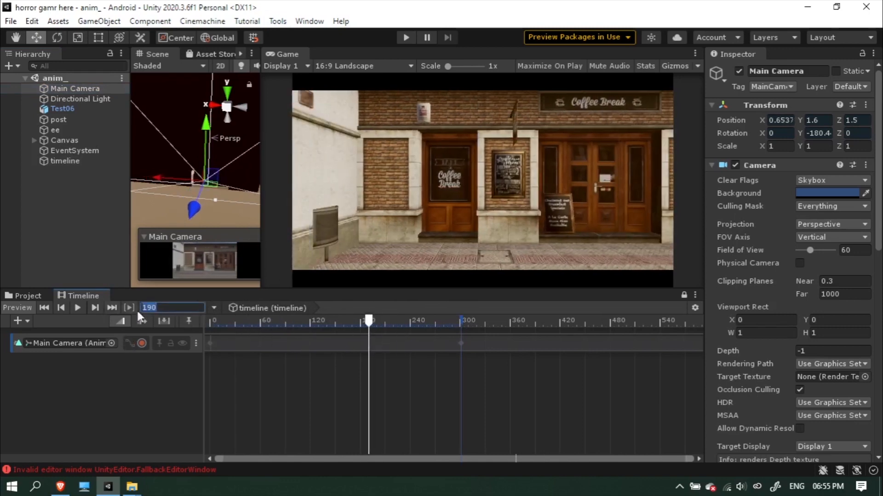
{"action": "left_click_drag", "start_coordinate": [212, 323], "coordinate": [158, 337]}
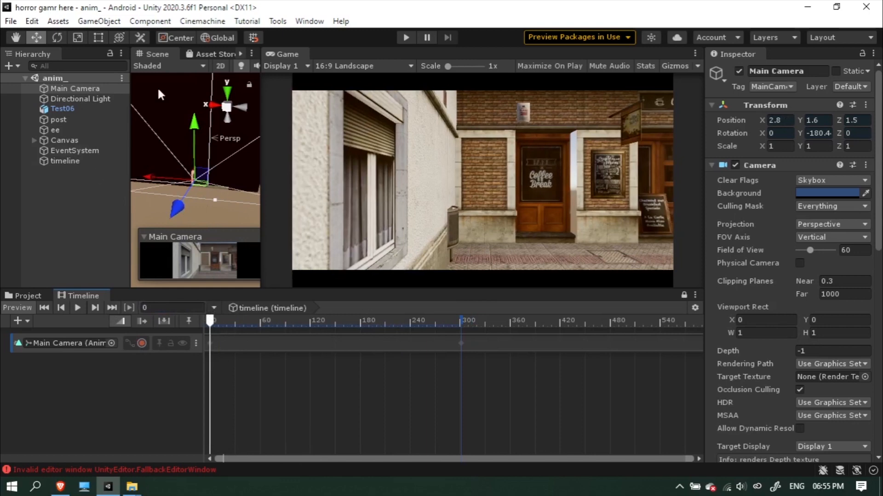
Step: Open the Package Manager and list the packages from the Unity Registry
{"action": "left_click", "coordinate": [309, 22]}
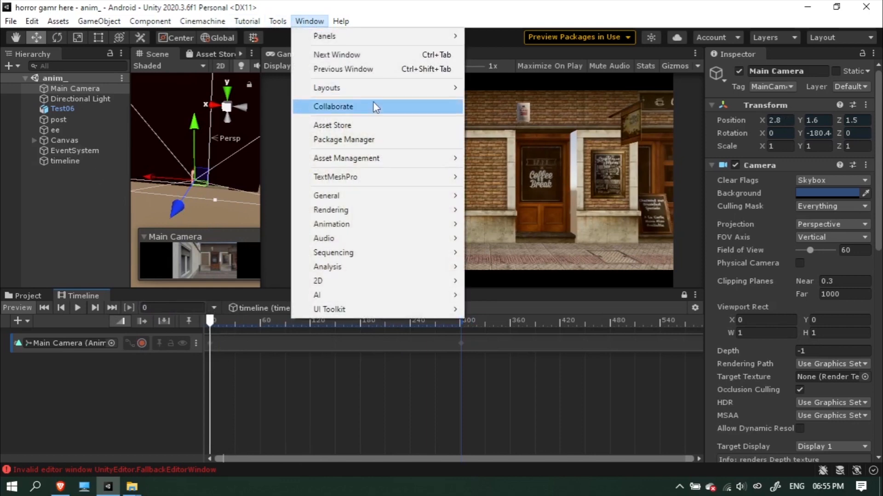
{"action": "left_click", "coordinate": [318, 140]}
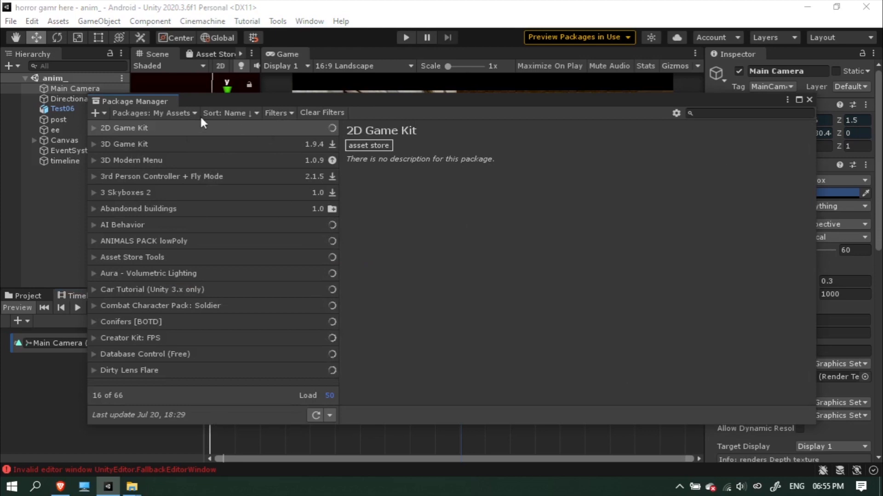
{"action": "left_click", "coordinate": [159, 115]}
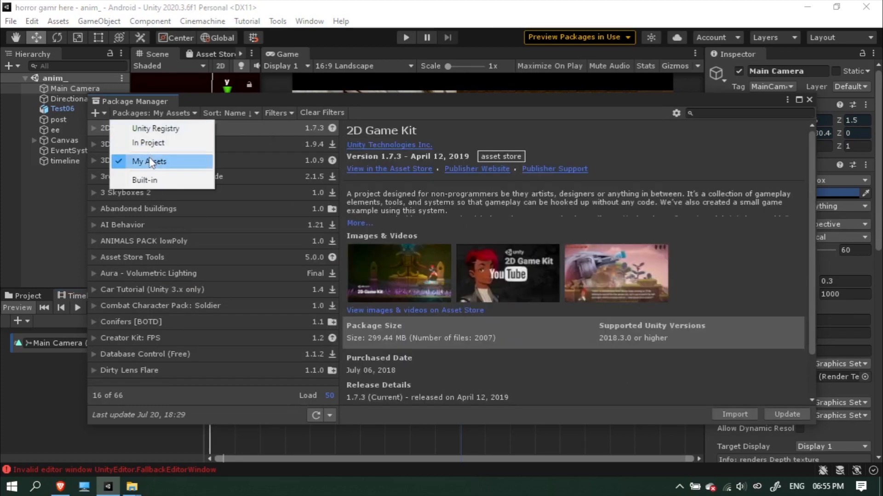
{"action": "left_click", "coordinate": [139, 130]}
{"action": "left_click", "coordinate": [155, 113]}
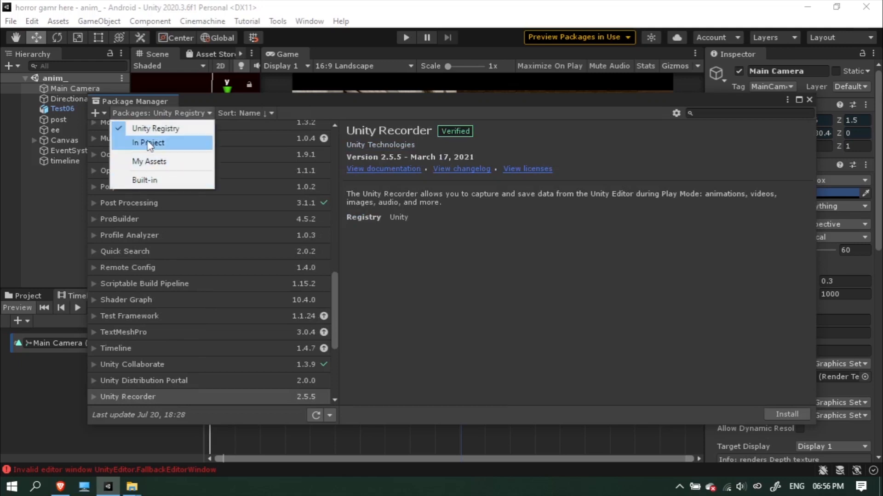
{"action": "left_click", "coordinate": [156, 129]}
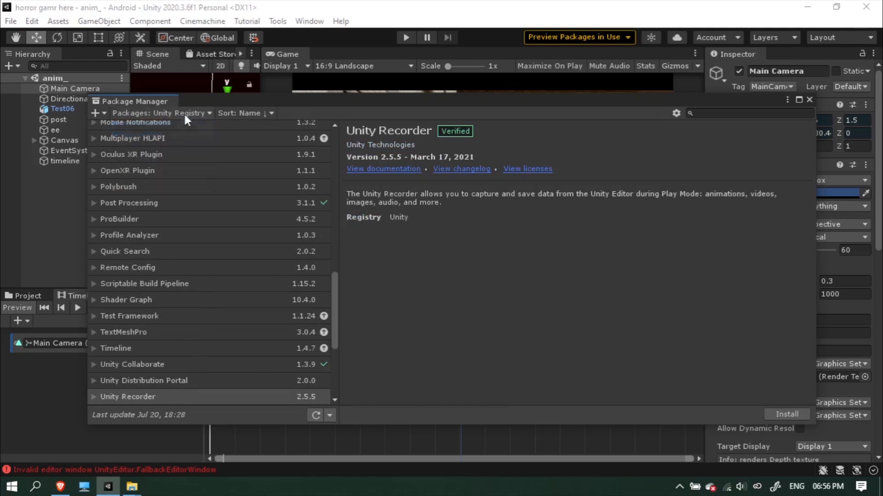
Step: Search the registry for "unity re", install the Unity Recorder 2.5.5 package and close the Package Manager
{"action": "left_click", "coordinate": [696, 115]}
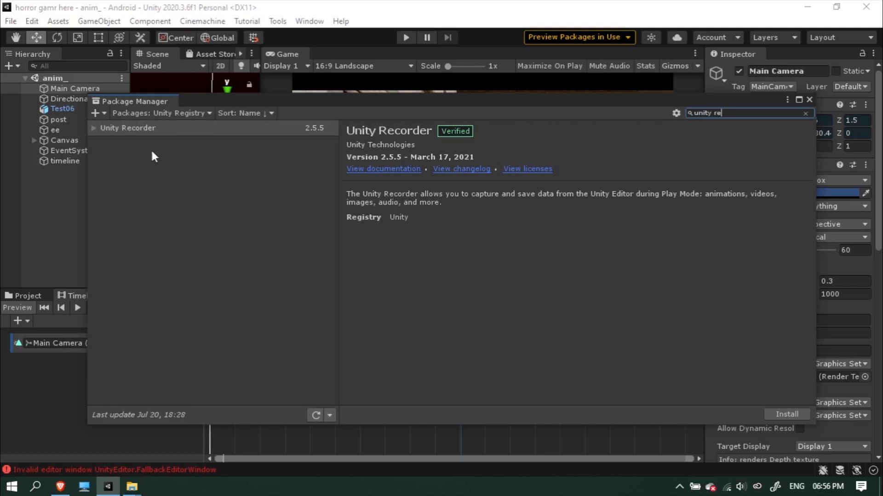
{"action": "left_click", "coordinate": [142, 131]}
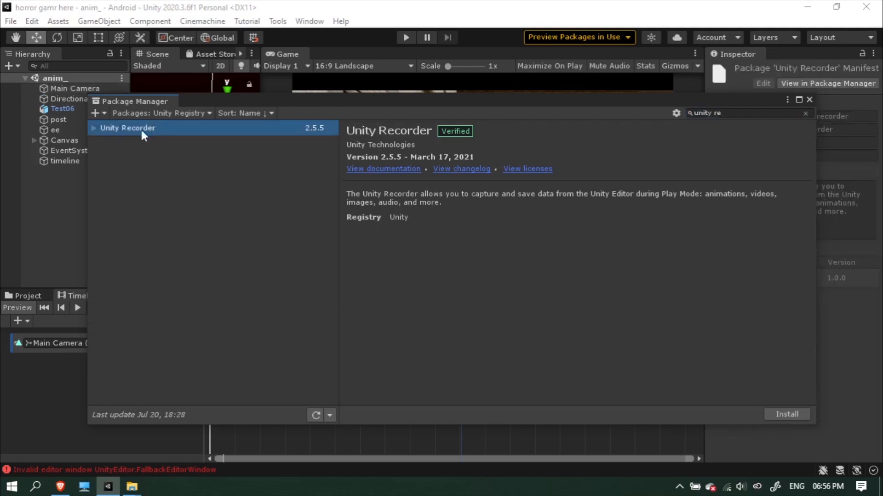
{"action": "left_click", "coordinate": [786, 414]}
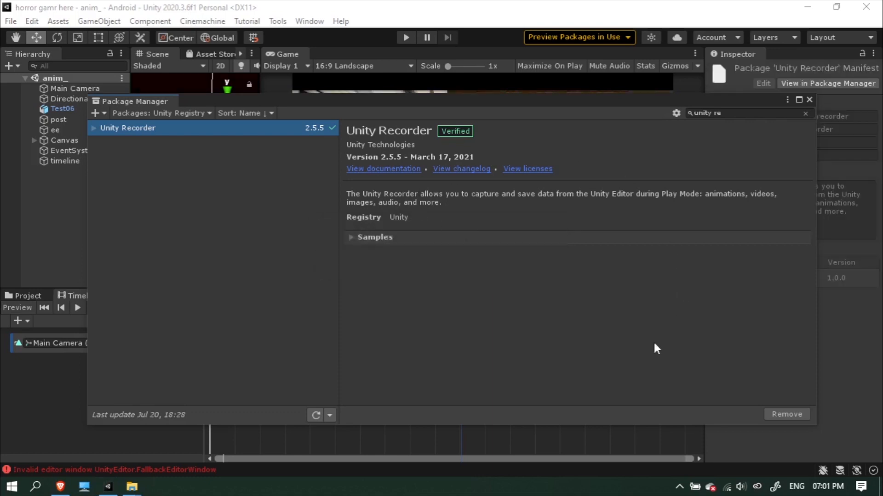
{"action": "left_click", "coordinate": [810, 100]}
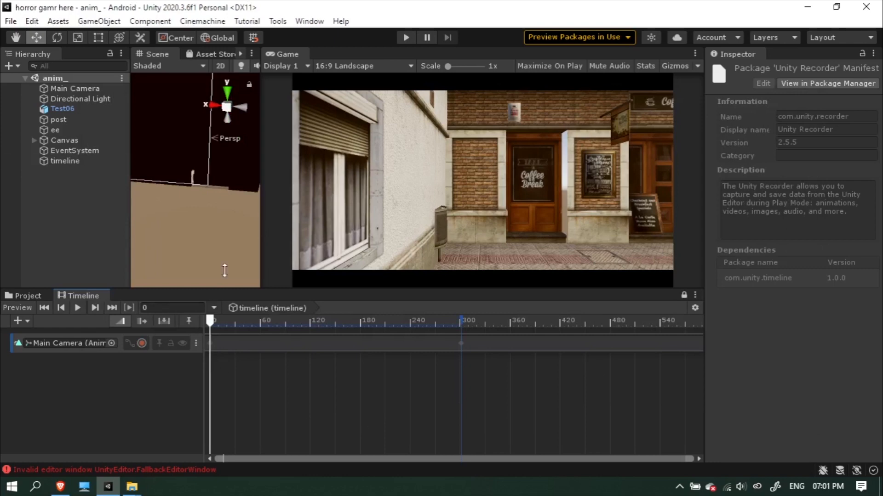
Step: Open the Recorder window and place it over the Game view
{"action": "left_click", "coordinate": [309, 22]}
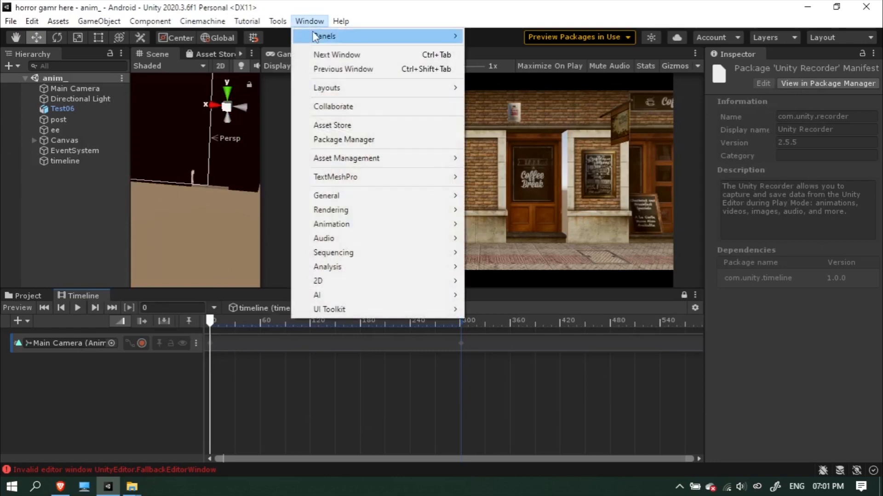
{"action": "mouse_move", "coordinate": [349, 193]}
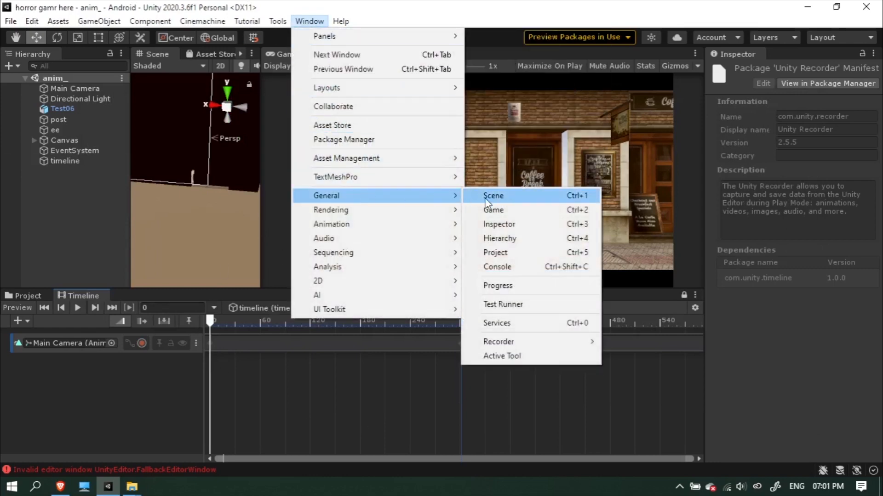
{"action": "mouse_move", "coordinate": [525, 347]}
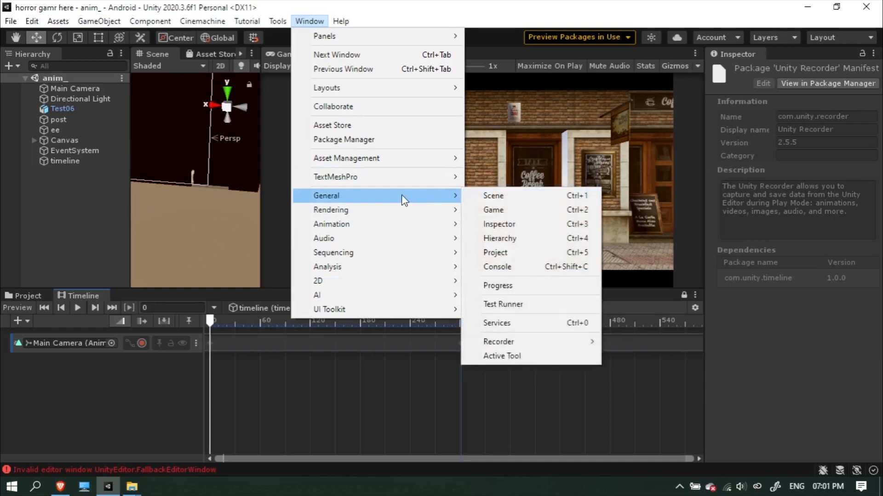
{"action": "mouse_move", "coordinate": [496, 343]}
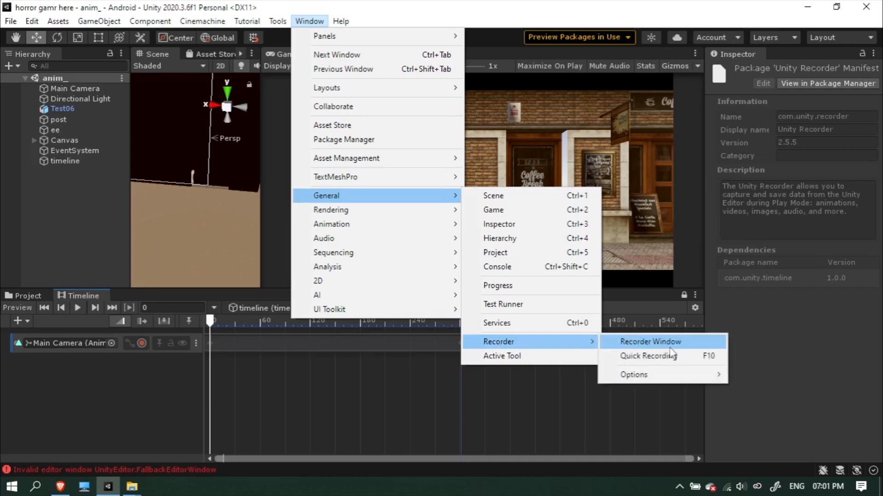
{"action": "left_click", "coordinate": [664, 343]}
{"action": "left_click_drag", "start_coordinate": [287, 70], "coordinate": [520, 49]}
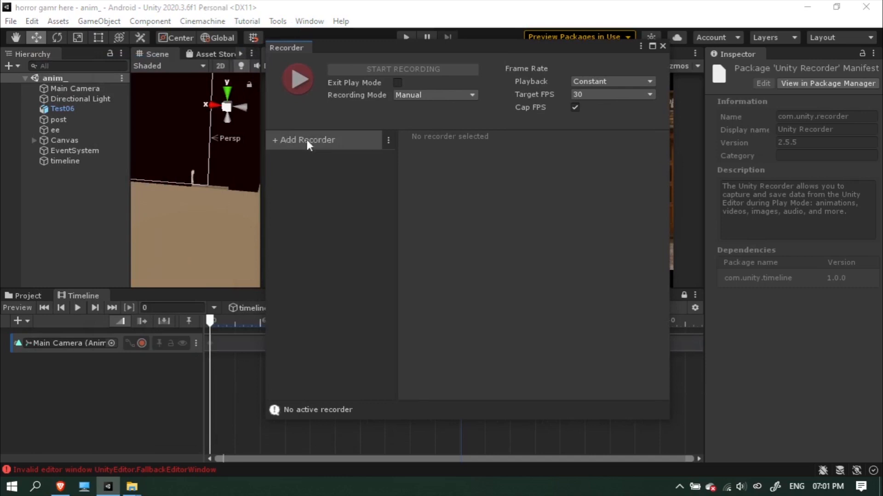
Step: Add a Movie recorder to the recorder list
{"action": "left_click", "coordinate": [328, 138]}
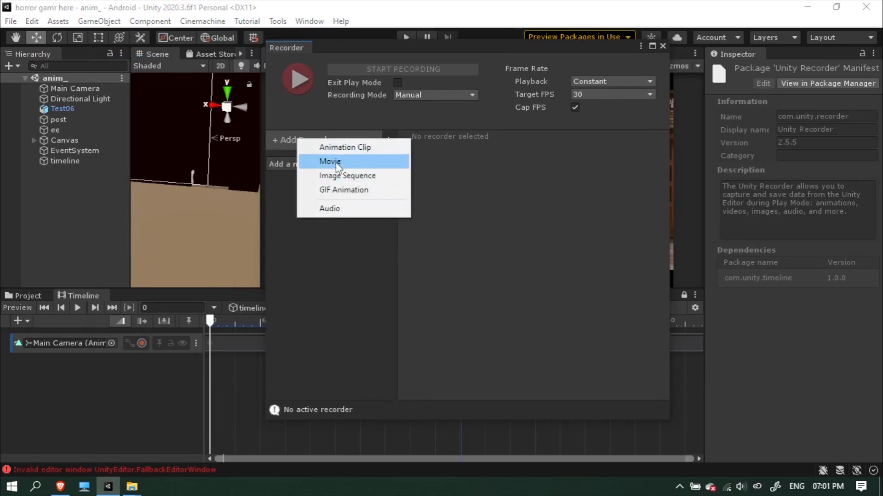
{"action": "left_click", "coordinate": [342, 162]}
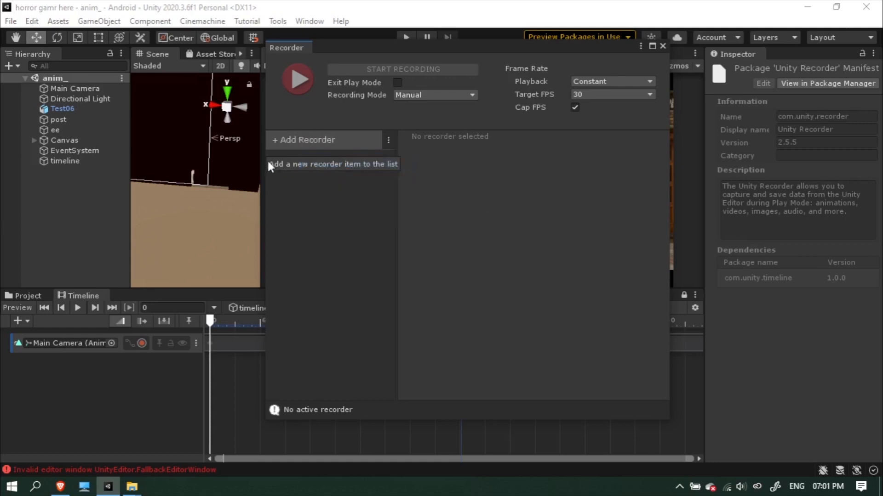
{"action": "left_click", "coordinate": [302, 142]}
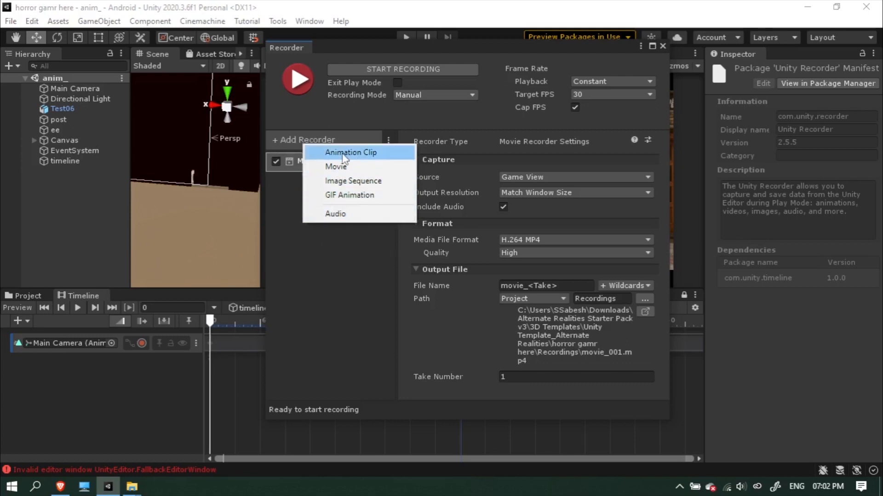
{"action": "left_click", "coordinate": [372, 292]}
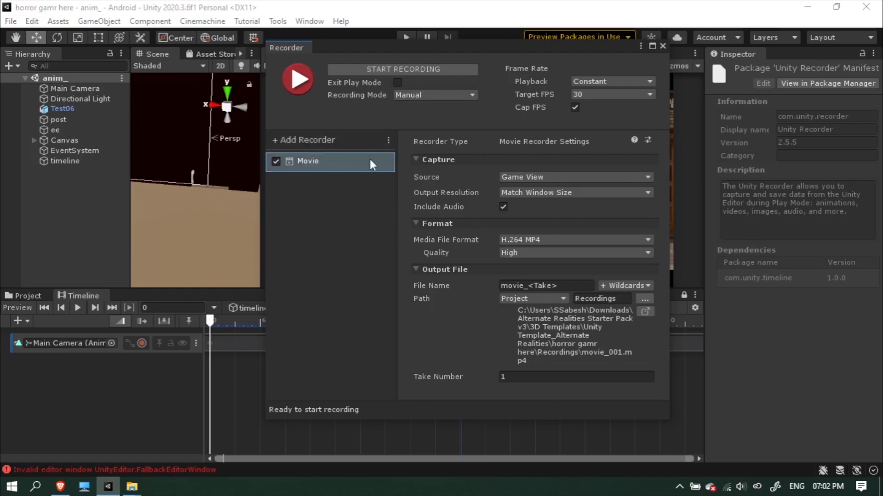
Step: Review the Target FPS choices, the Cap FPS option and the capture source of the Movie recorder
{"action": "left_click", "coordinate": [585, 94]}
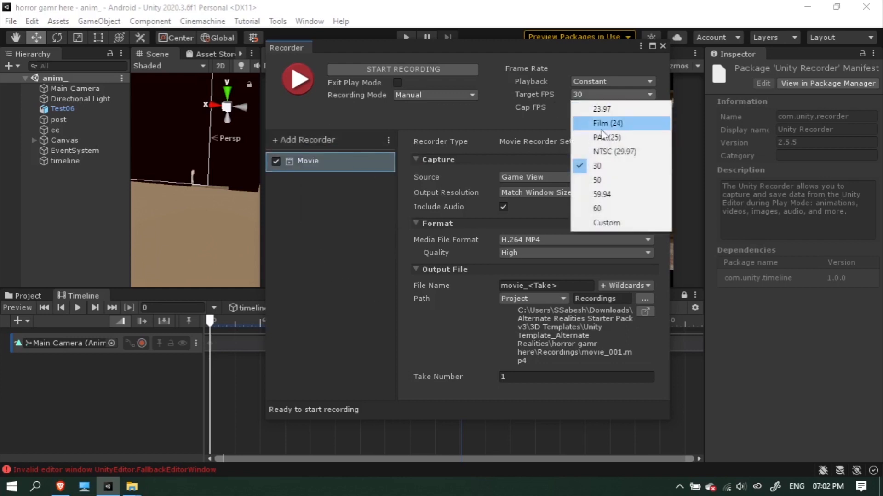
{"action": "left_click", "coordinate": [523, 117]}
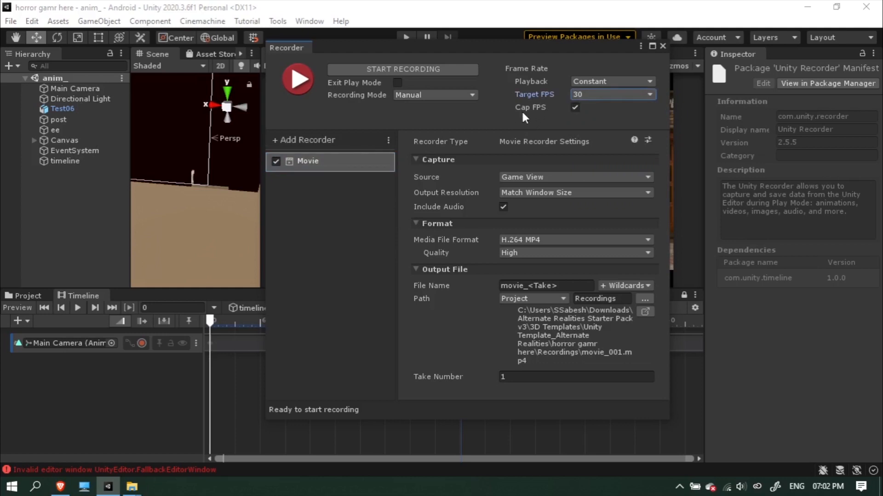
{"action": "left_click", "coordinate": [541, 106]}
{"action": "left_click", "coordinate": [437, 179]}
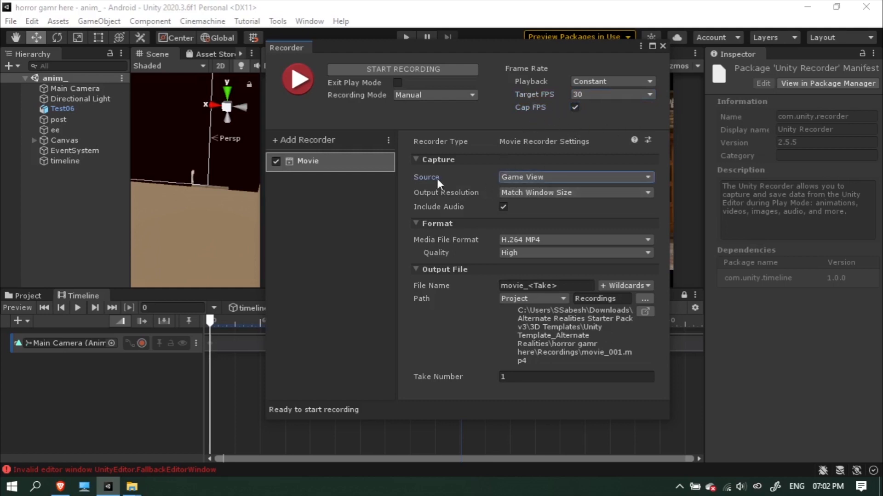
Step: Keep Game View as the Movie recorder's capture source and set the output resolution to FHD - 1080p
{"action": "left_click", "coordinate": [513, 178]}
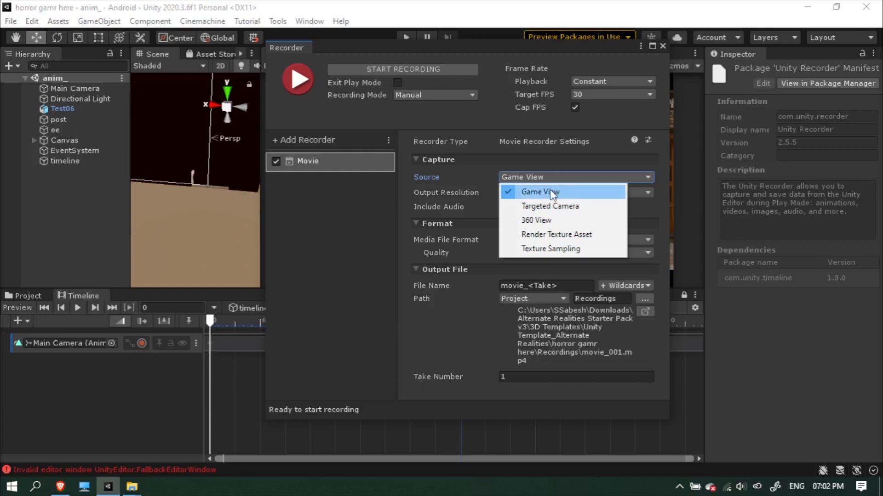
{"action": "left_click", "coordinate": [529, 192]}
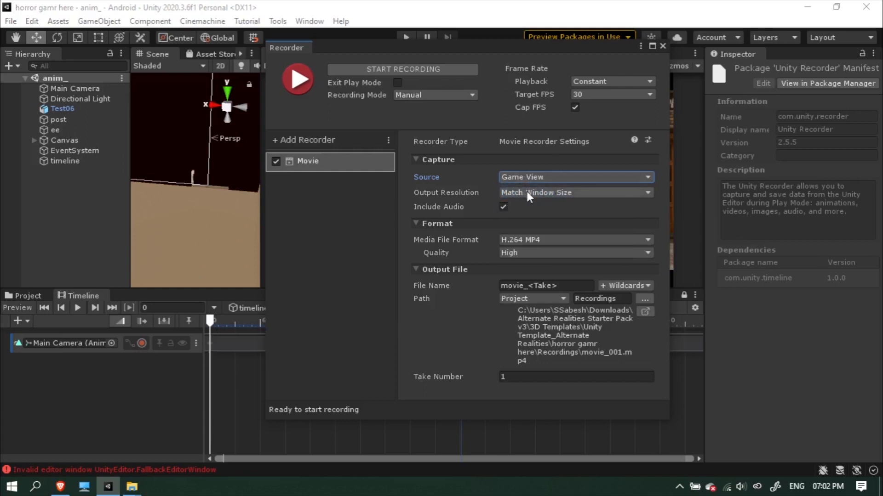
{"action": "left_click", "coordinate": [526, 192]}
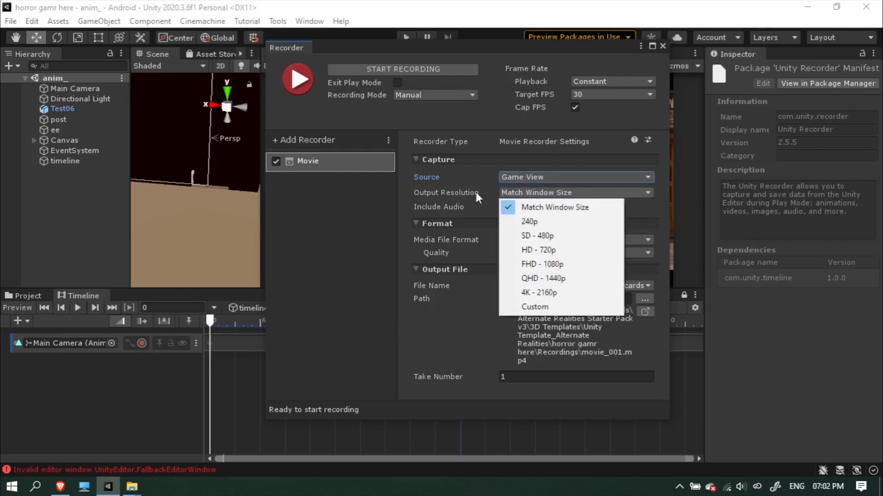
{"action": "left_click", "coordinate": [530, 265]}
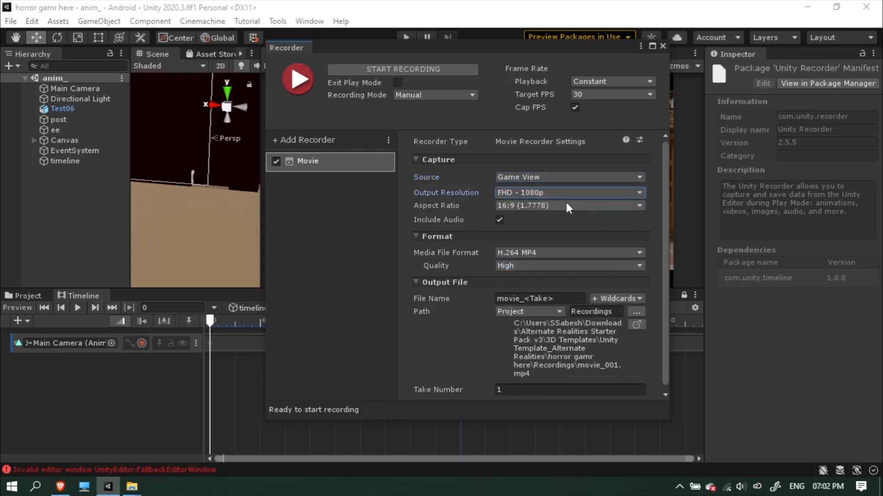
Step: Review the aspect ratio choices and compare the recorder's 16:9 setting with the aspect ratio of the Game view
{"action": "left_click", "coordinate": [450, 220]}
{"action": "left_click", "coordinate": [502, 206]}
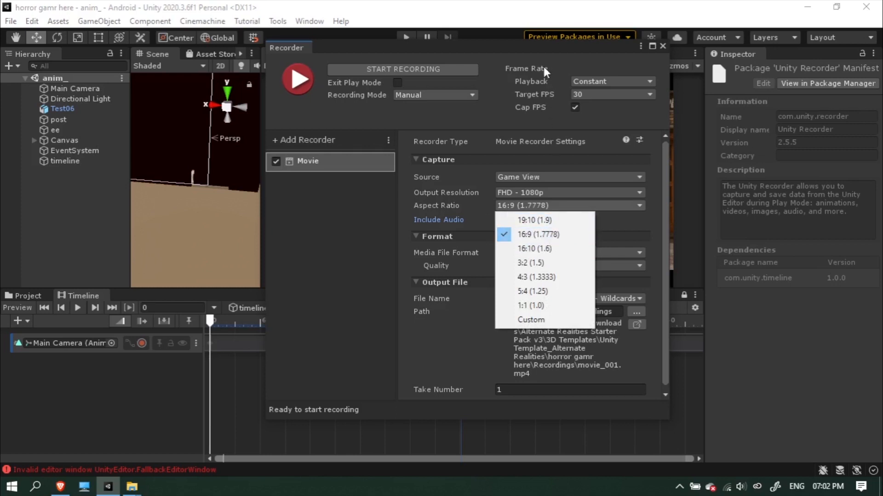
{"action": "left_click", "coordinate": [540, 45]}
{"action": "left_click_drag", "start_coordinate": [539, 45], "coordinate": [251, 161]}
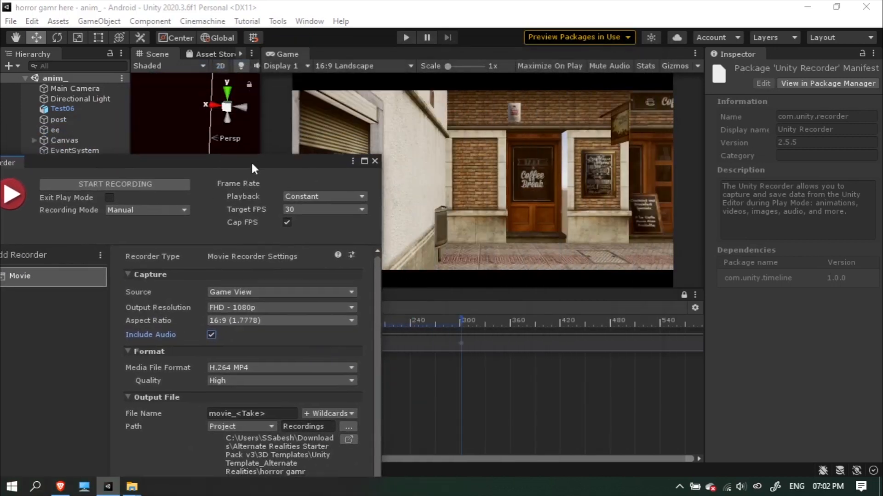
{"action": "left_click", "coordinate": [374, 66]}
{"action": "left_click", "coordinate": [378, 272]}
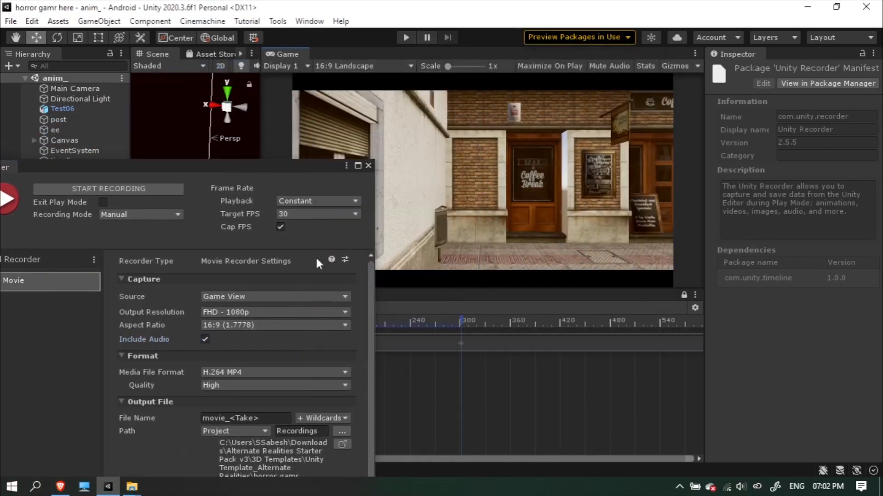
{"action": "left_click_drag", "start_coordinate": [266, 174], "coordinate": [538, 71]}
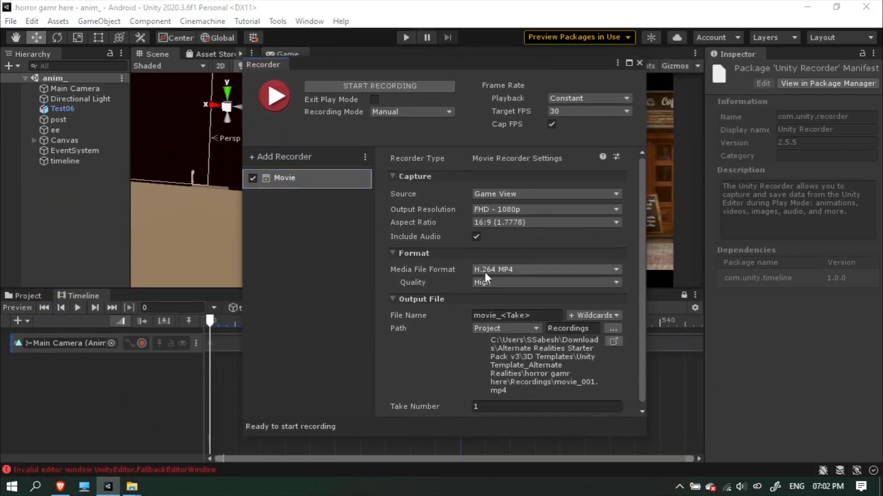
Step: Review the media file format choices and the quality setting of the Movie recorder
{"action": "left_click", "coordinate": [501, 268]}
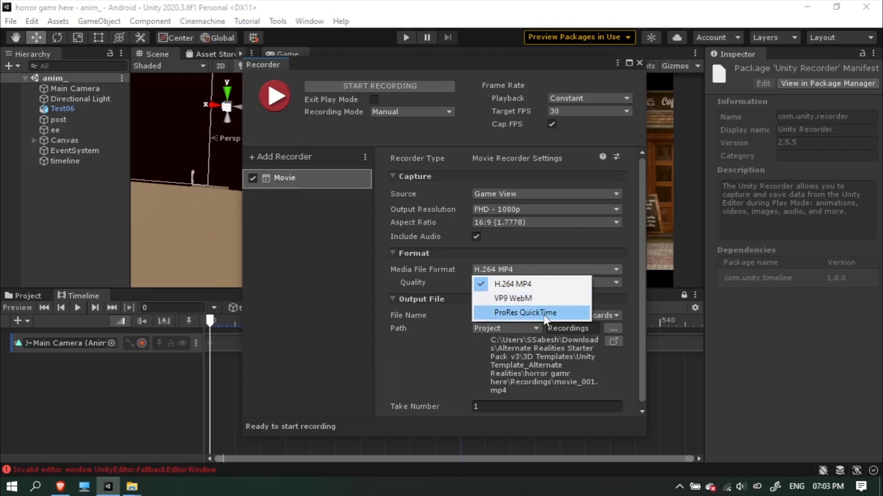
{"action": "left_click", "coordinate": [399, 279]}
{"action": "left_click", "coordinate": [489, 271]}
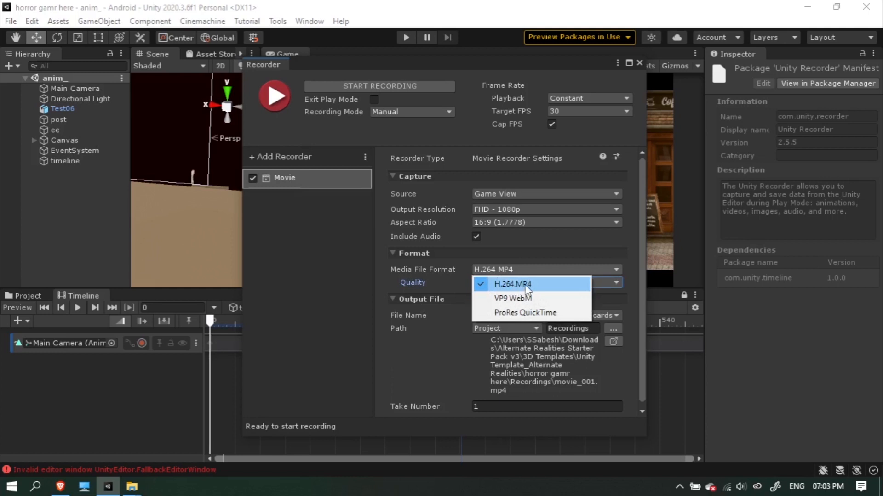
{"action": "left_click", "coordinate": [400, 285]}
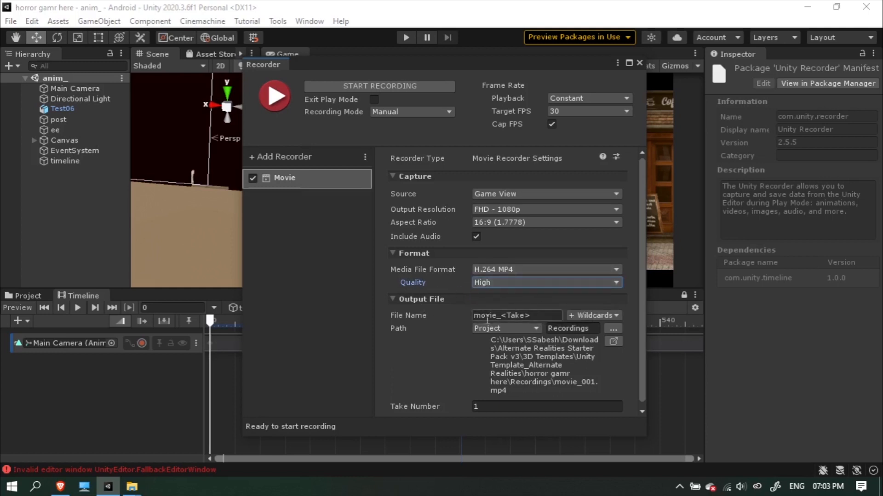
Step: Collapse the Format and Capture sections so that only the Output File settings stay expanded
{"action": "scroll", "coordinate": [465, 321], "scroll_direction": "down", "scroll_amount": 1}
{"action": "left_click", "coordinate": [419, 249]}
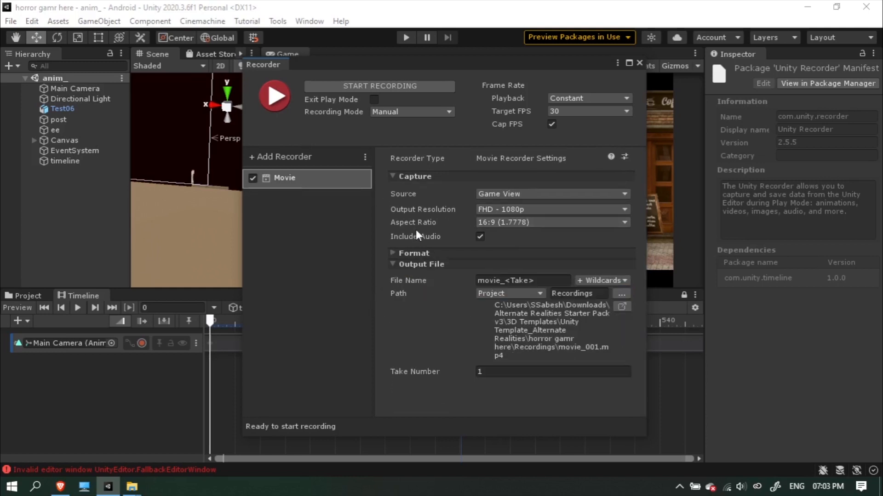
{"action": "left_click", "coordinate": [413, 178]}
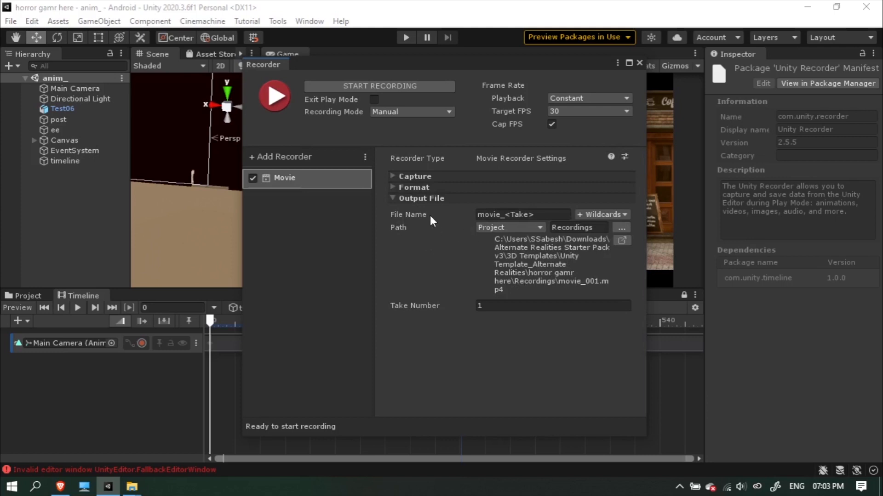
Step: Set the movie's output file name to youtube_tuto_<Take>, keeping the take placeholder
{"action": "left_click", "coordinate": [503, 214]}
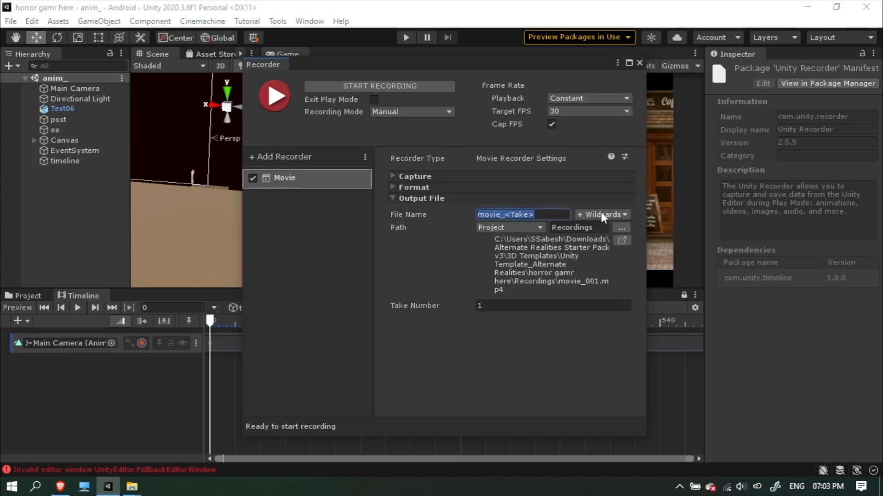
{"action": "left_click", "coordinate": [502, 214]}
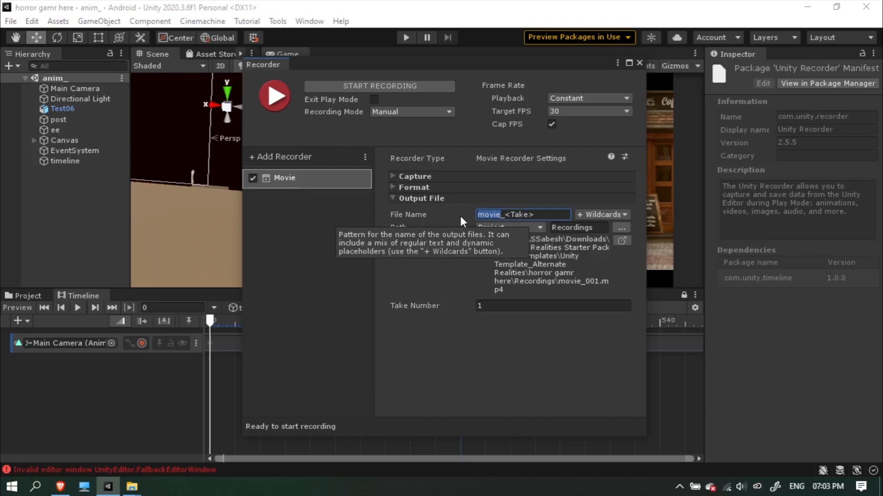
{"action": "type", "text": "youtube tuto"}
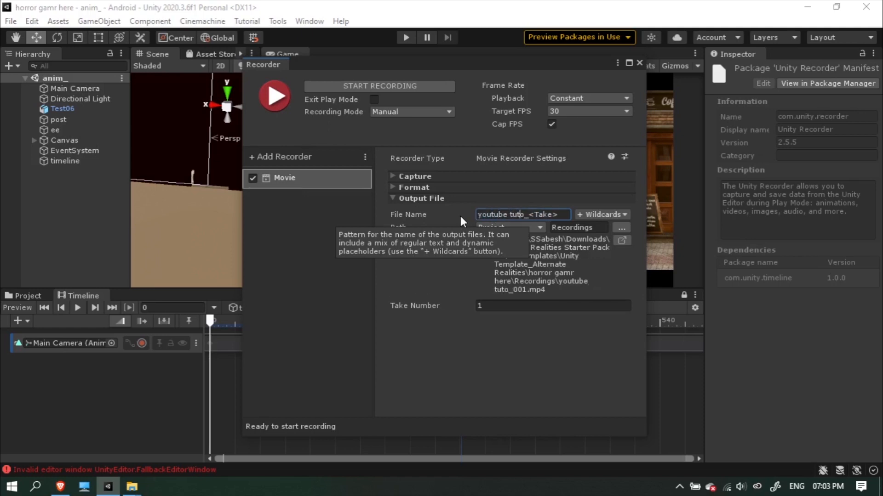
{"action": "key", "text": "Left"}
{"action": "key", "text": "Left"}
{"action": "key", "text": "Left"}
{"action": "key", "text": "Left"}
{"action": "key", "text": "BackSpace"}
{"action": "type", "text": "_"}
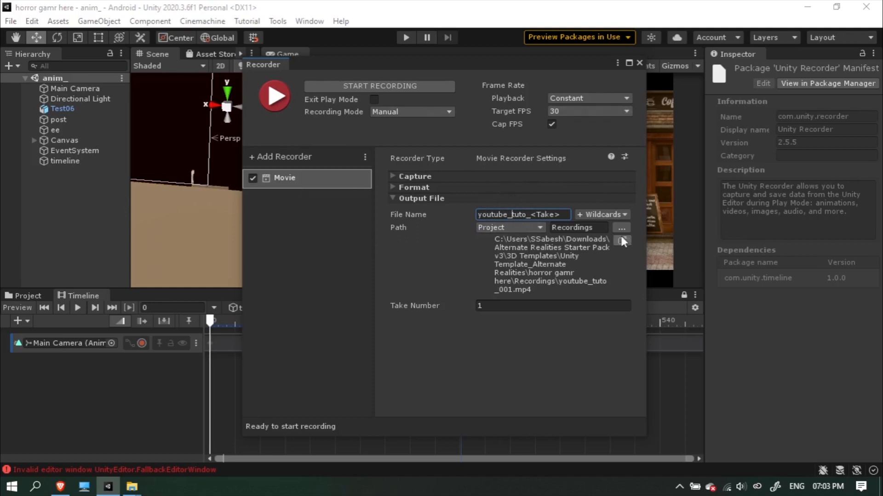
{"action": "left_click", "coordinate": [509, 216]}
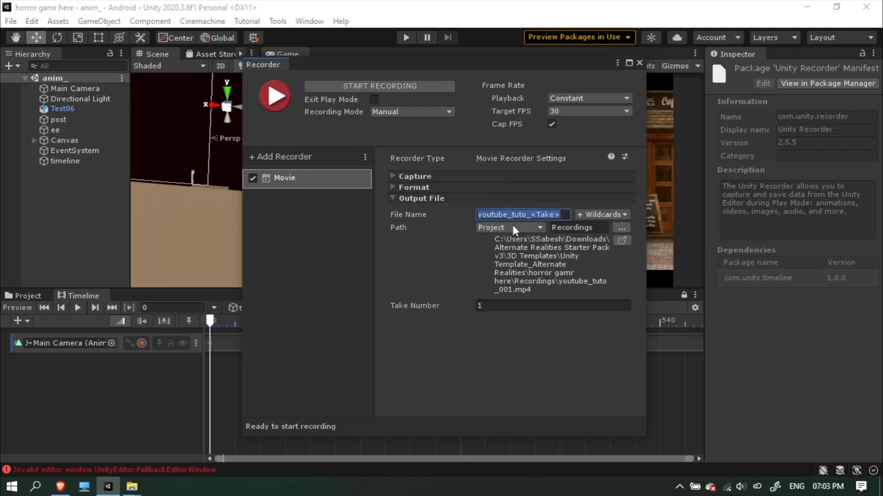
Step: Create a folder named movie on the Desktop and select it as the recording's output location
{"action": "left_click", "coordinate": [621, 228]}
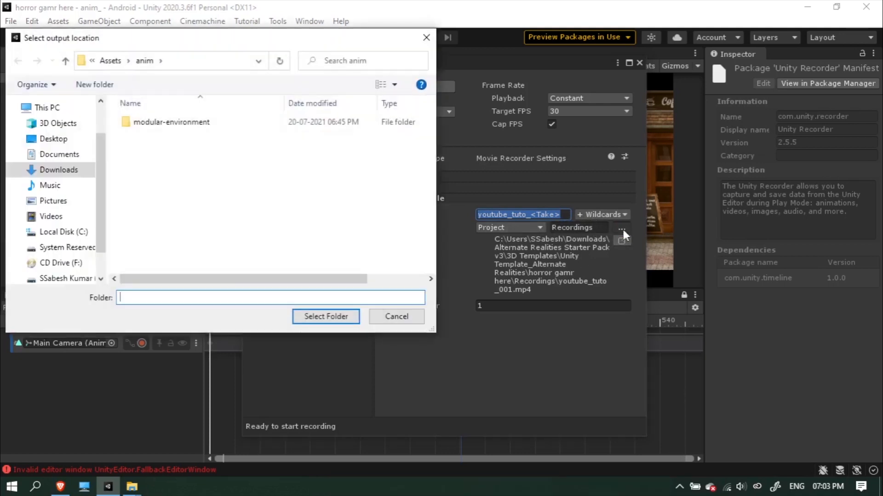
{"action": "scroll", "coordinate": [21, 211], "scroll_direction": "down", "scroll_amount": 2}
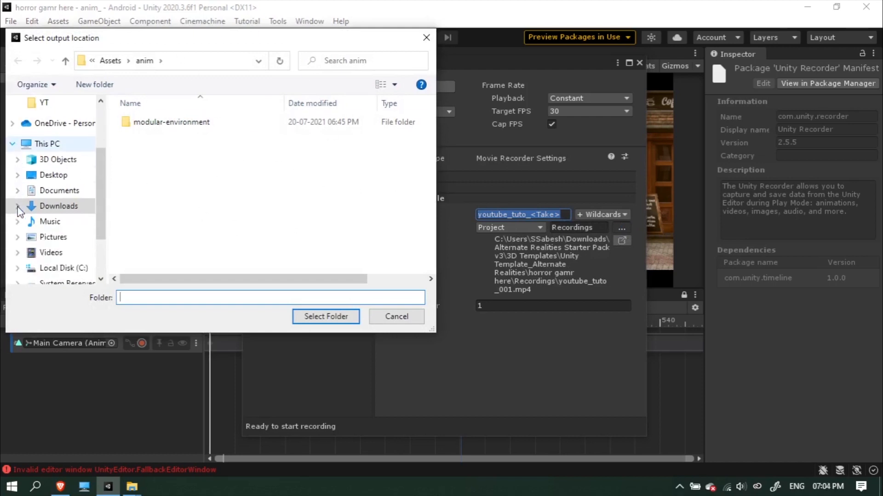
{"action": "scroll", "coordinate": [42, 211], "scroll_direction": "up", "scroll_amount": 2}
{"action": "scroll", "coordinate": [56, 205], "scroll_direction": "up", "scroll_amount": 1}
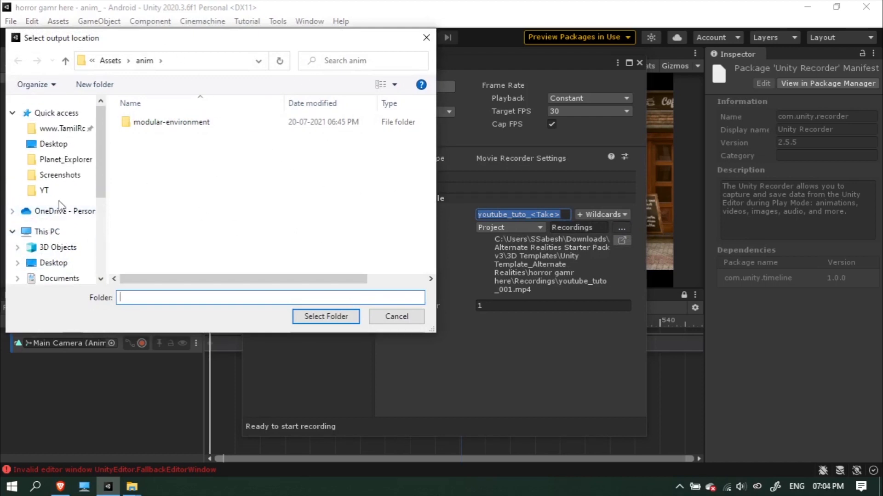
{"action": "scroll", "coordinate": [58, 216], "scroll_direction": "down", "scroll_amount": 2}
{"action": "scroll", "coordinate": [59, 216], "scroll_direction": "up", "scroll_amount": 3}
{"action": "left_click", "coordinate": [54, 237]}
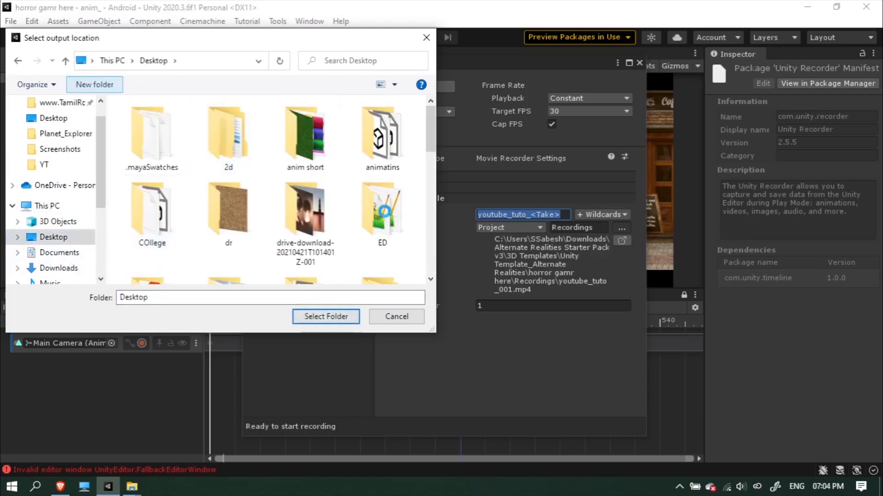
{"action": "type", "text": "mo"}
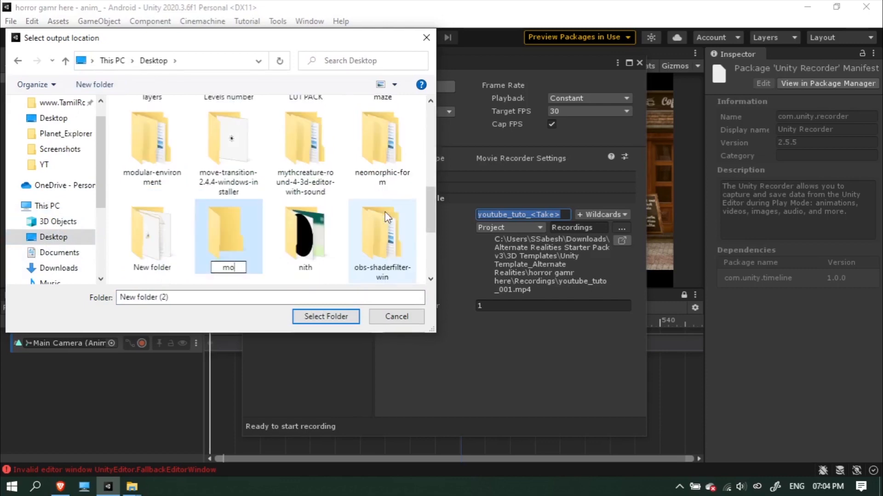
{"action": "type", "text": "vie"}
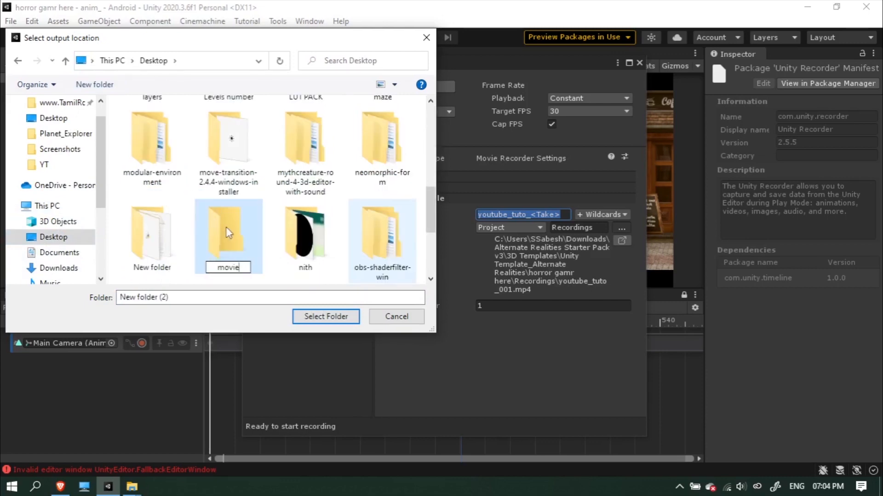
{"action": "key", "text": "Return"}
{"action": "double_click", "coordinate": [296, 144]}
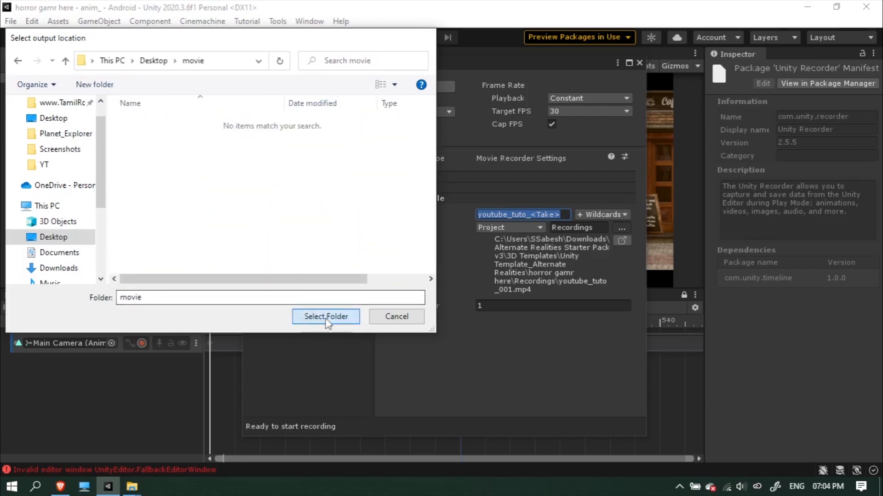
{"action": "left_click", "coordinate": [326, 316]}
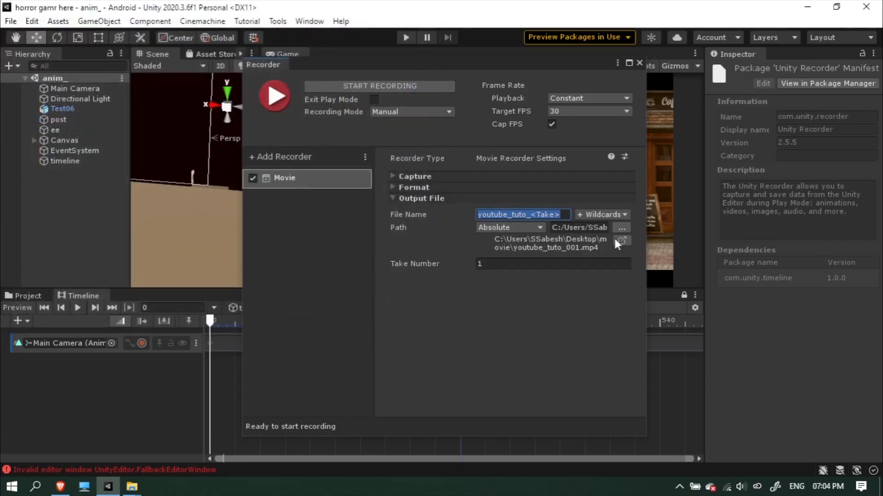
Step: Review the path type options and the take number field of the output file
{"action": "left_click", "coordinate": [496, 228]}
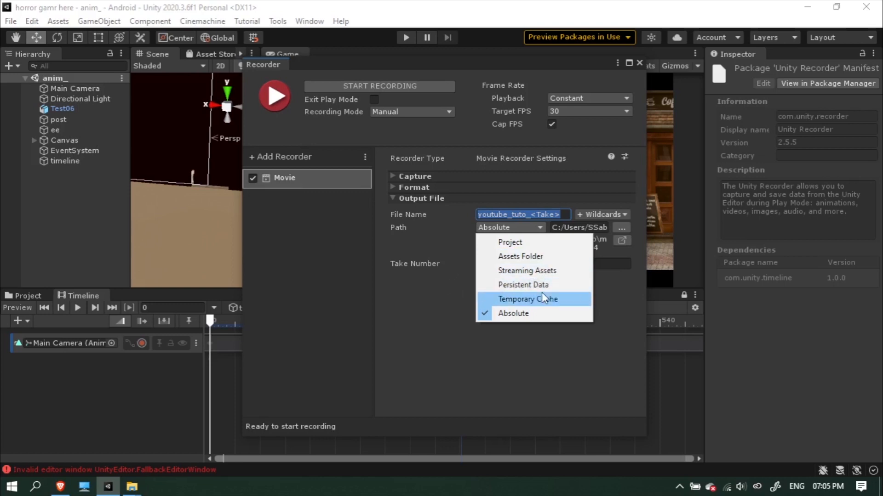
{"action": "left_click", "coordinate": [435, 256]}
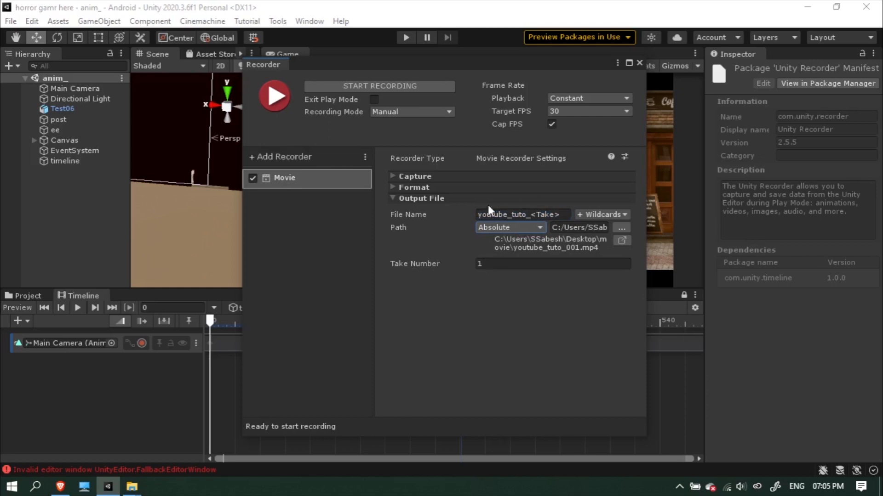
{"action": "left_click", "coordinate": [492, 264]}
{"action": "left_click", "coordinate": [473, 287]}
Step: Examine the <Take> placeholder in the file name and the wildcards available for it
{"action": "left_click", "coordinate": [530, 215]}
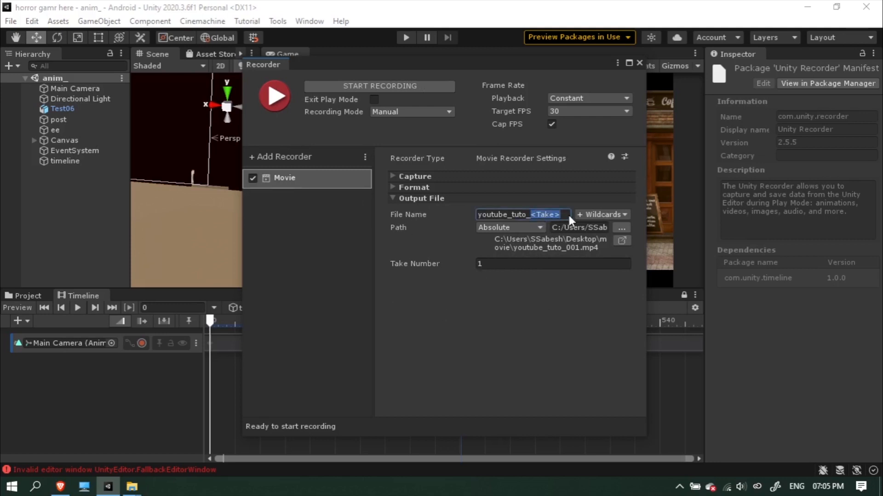
{"action": "left_click", "coordinate": [539, 215]}
{"action": "left_click", "coordinate": [487, 266]}
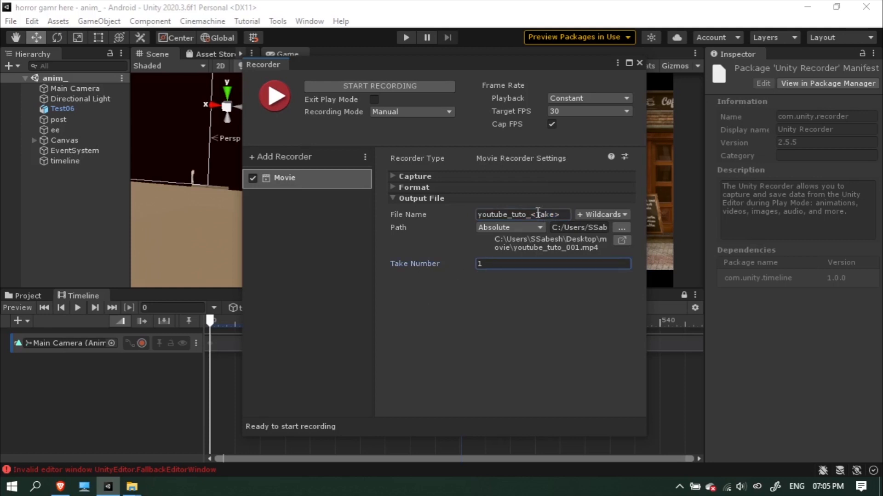
{"action": "mouse_move", "coordinate": [537, 215]}
{"action": "left_mouse_down"}
{"action": "mouse_move", "coordinate": [557, 215]}
{"action": "mouse_move", "coordinate": [535, 215]}
{"action": "left_mouse_up"}
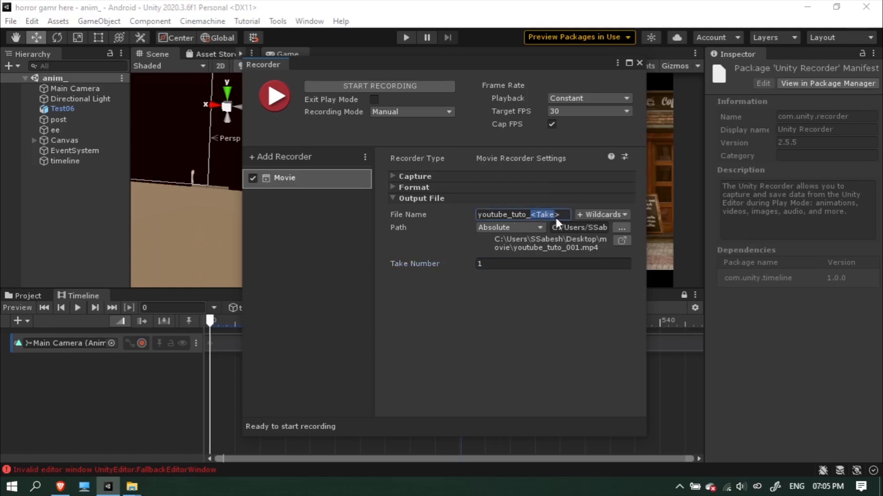
{"action": "left_click", "coordinate": [598, 215]}
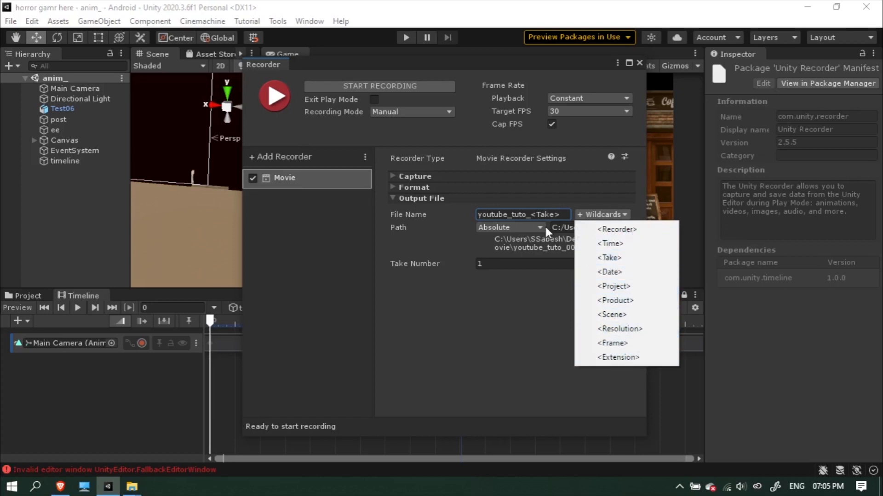
{"action": "left_click", "coordinate": [560, 216]}
{"action": "left_click_drag", "start_coordinate": [560, 216], "coordinate": [478, 219]}
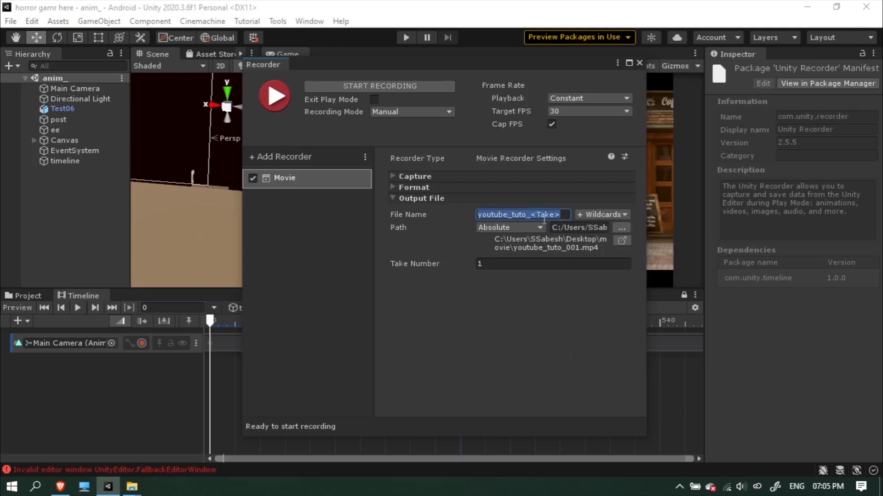
Step: Expand the Capture and Format sections, collapse Output File, and shrink the Recorder window to uncover the Timeline
{"action": "left_click", "coordinate": [533, 329]}
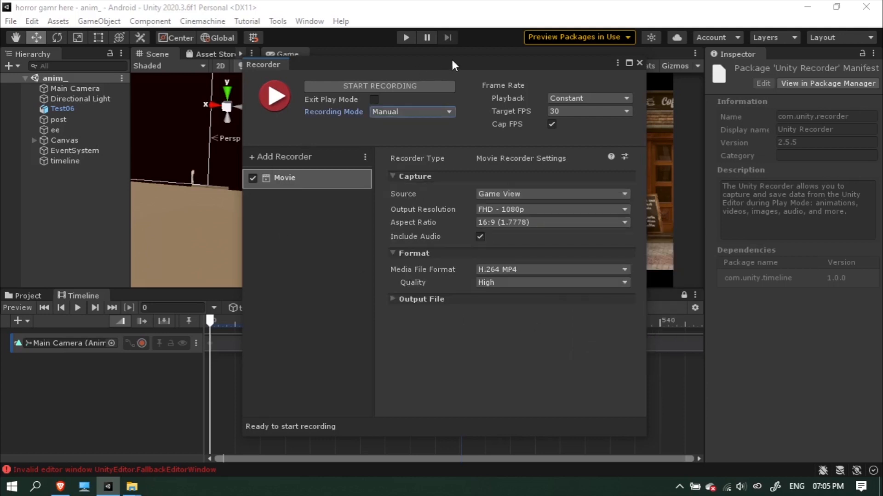
{"action": "left_click_drag", "start_coordinate": [452, 60], "coordinate": [453, 79]}
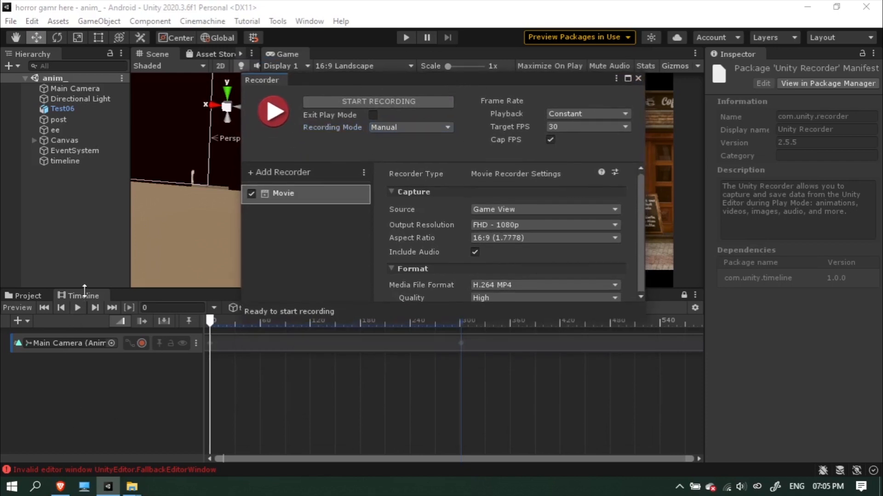
Step: Add a Recorder Track to the timeline and place a recorder clip on it starting at frame 0
{"action": "left_click", "coordinate": [159, 381]}
{"action": "right_click", "coordinate": [81, 387]}
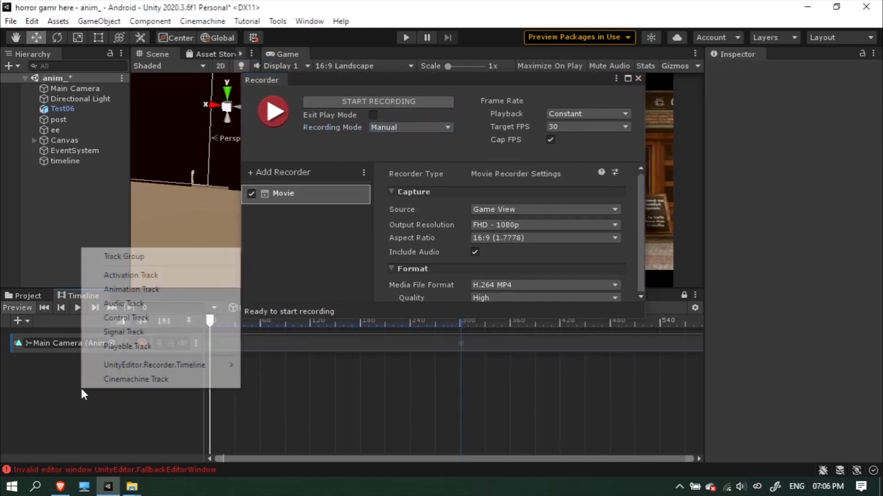
{"action": "mouse_move", "coordinate": [148, 366]}
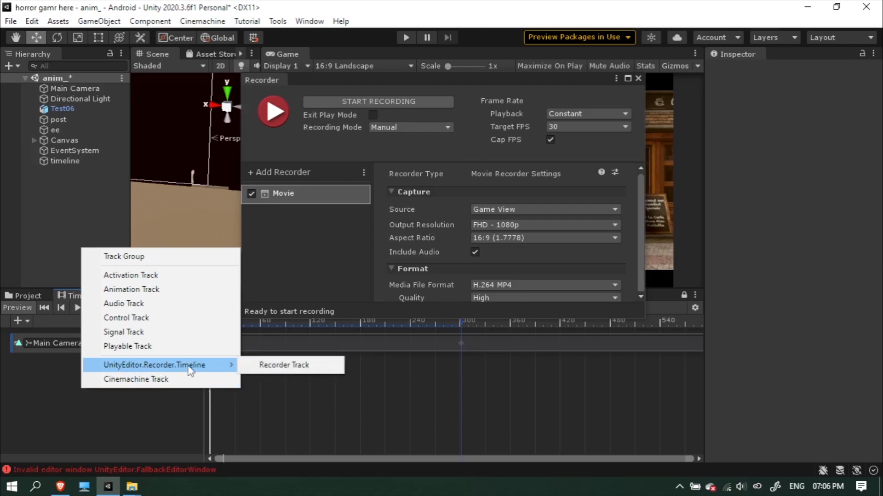
{"action": "left_click", "coordinate": [260, 365]}
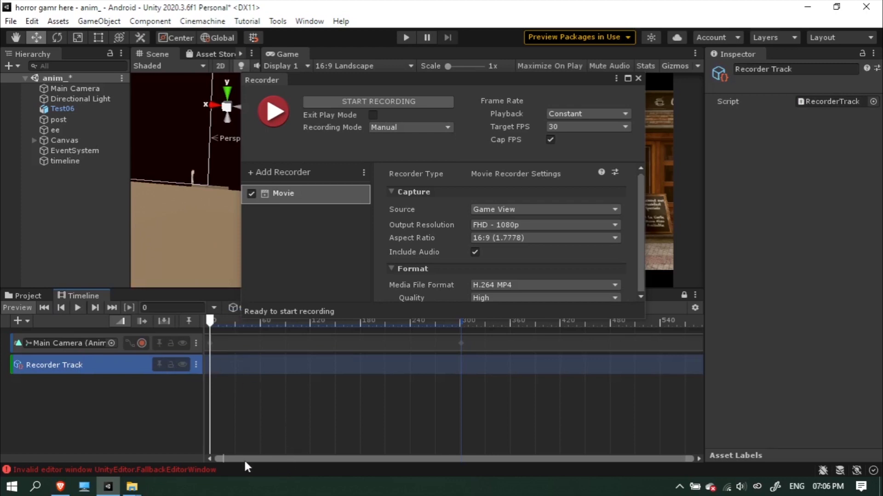
{"action": "right_click", "coordinate": [214, 367]}
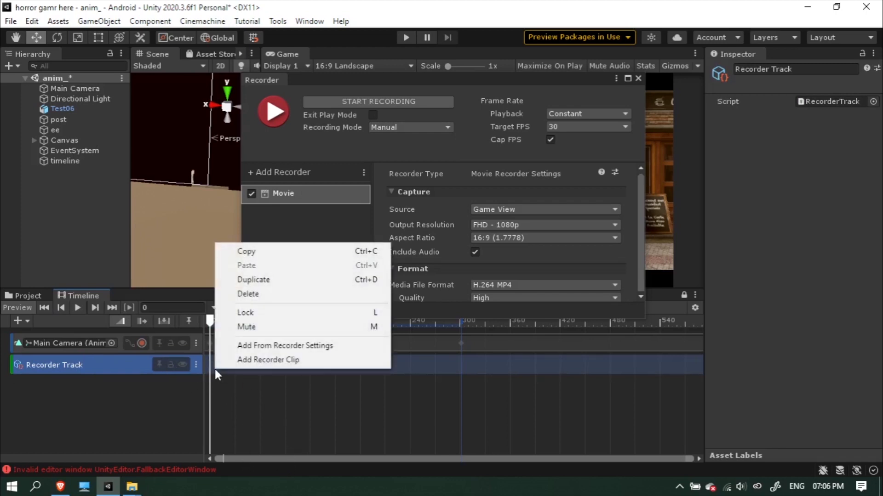
{"action": "left_click", "coordinate": [248, 346]}
{"action": "left_click_drag", "start_coordinate": [229, 369], "coordinate": [231, 369]}
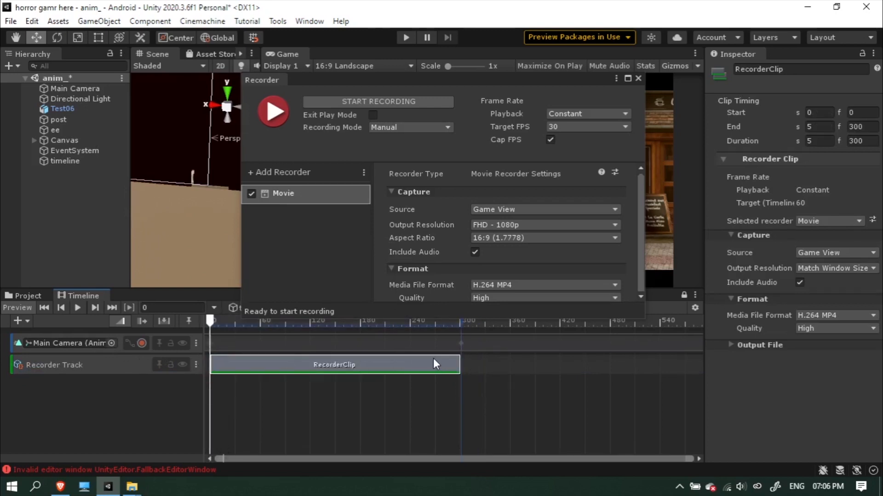
Step: Shorten the recorder clip to end at frame 114 and scrub the timeline over that range
{"action": "left_click_drag", "start_coordinate": [444, 325], "coordinate": [451, 326]}
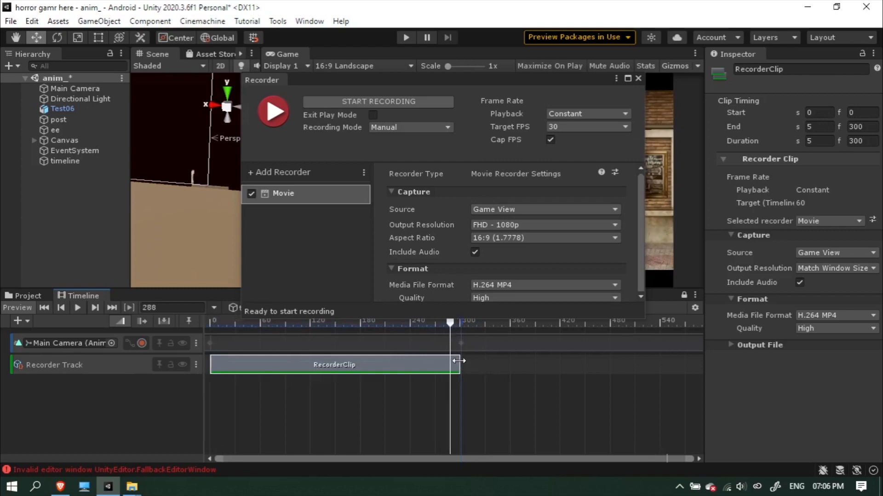
{"action": "left_click_drag", "start_coordinate": [460, 364], "coordinate": [305, 365]}
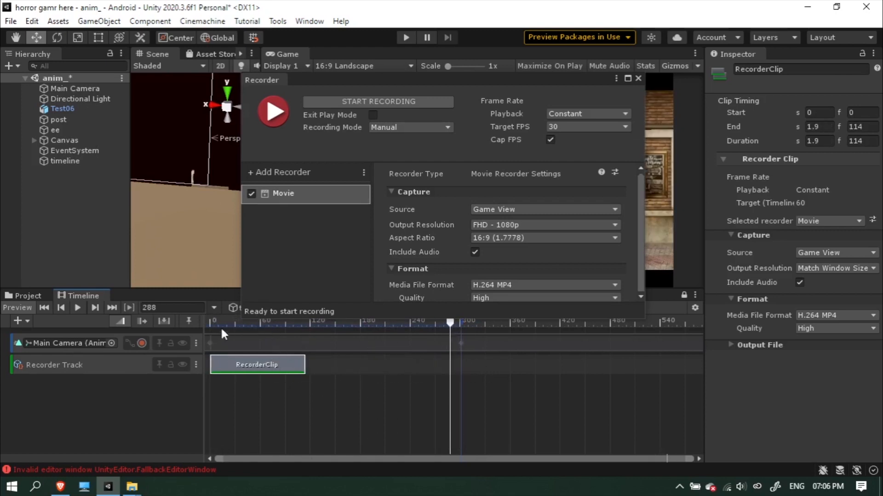
{"action": "left_click_drag", "start_coordinate": [380, 82], "coordinate": [1, 40]}
{"action": "left_click_drag", "start_coordinate": [214, 324], "coordinate": [299, 327]}
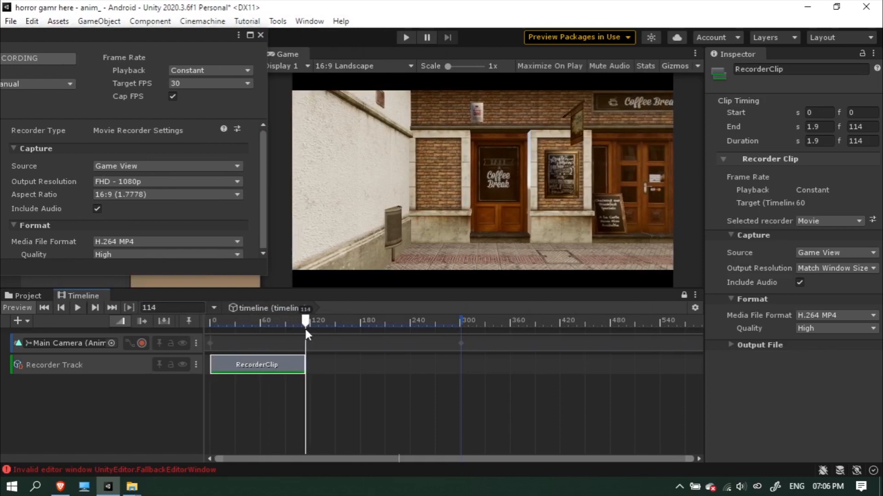
Step: Extend the recorder clip slightly past the end of the camera animation, to frame 308
{"action": "left_click_drag", "start_coordinate": [305, 328], "coordinate": [460, 345]}
{"action": "left_click", "coordinate": [304, 364]}
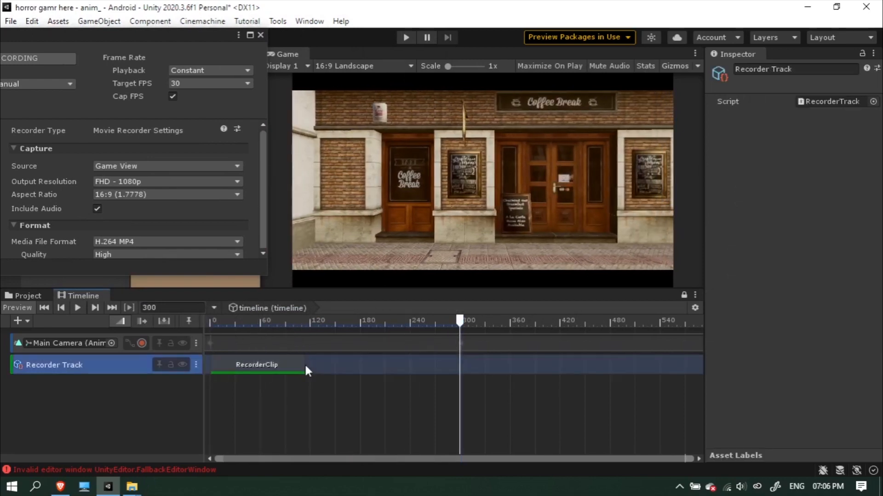
{"action": "left_click_drag", "start_coordinate": [299, 364], "coordinate": [459, 364]}
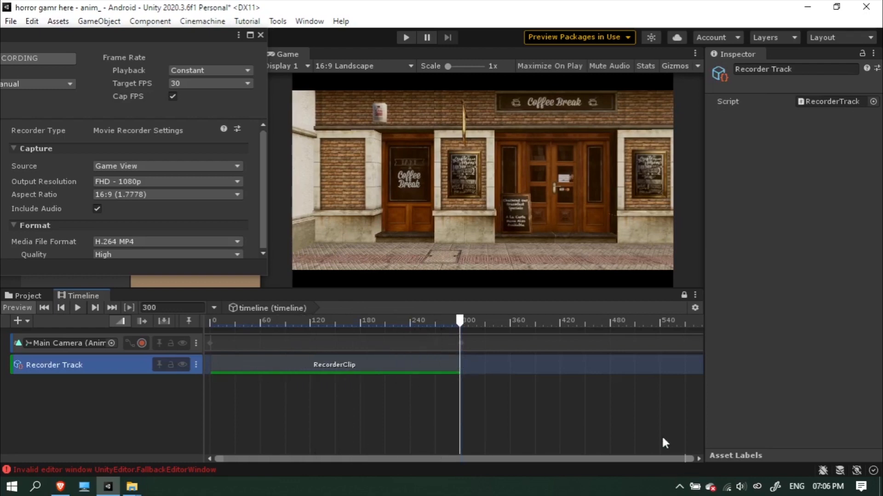
{"action": "left_click", "coordinate": [462, 322]}
{"action": "left_click_drag", "start_coordinate": [459, 365], "coordinate": [462, 365]}
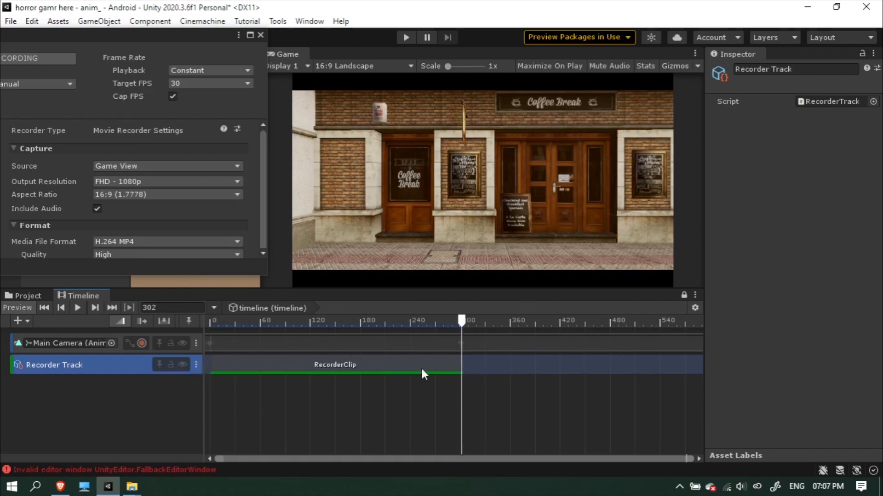
{"action": "left_click_drag", "start_coordinate": [462, 323], "coordinate": [467, 324]}
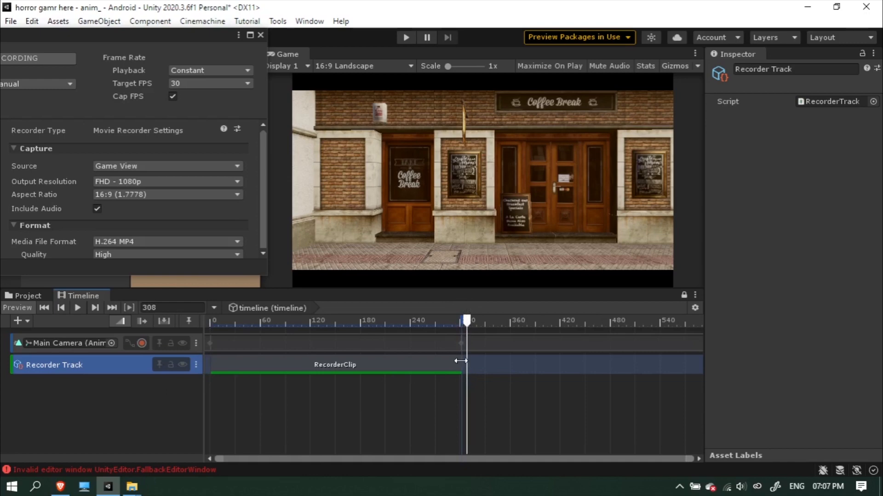
{"action": "left_click_drag", "start_coordinate": [461, 361], "coordinate": [467, 361]}
Step: Preview the camera shot by scrubbing the timeline from frame 0 to 271, and bring the Recorder window back into full view
{"action": "left_click", "coordinate": [209, 325]}
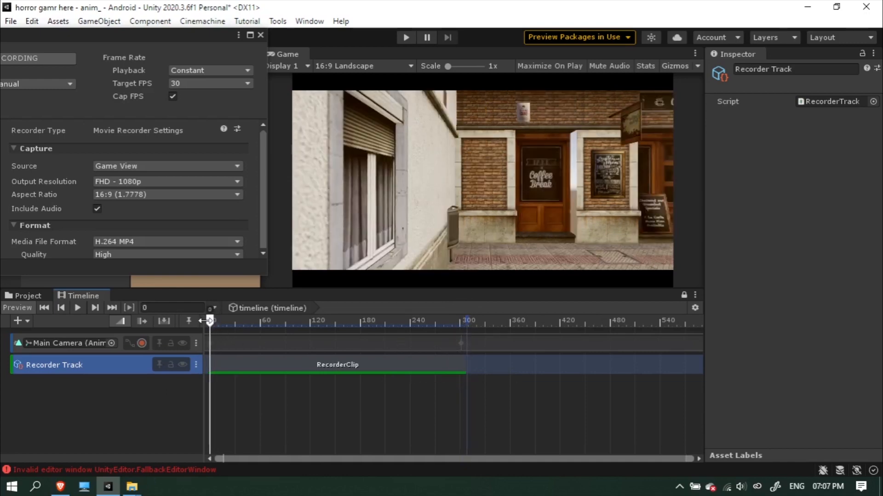
{"action": "left_click_drag", "start_coordinate": [205, 321], "coordinate": [436, 375]}
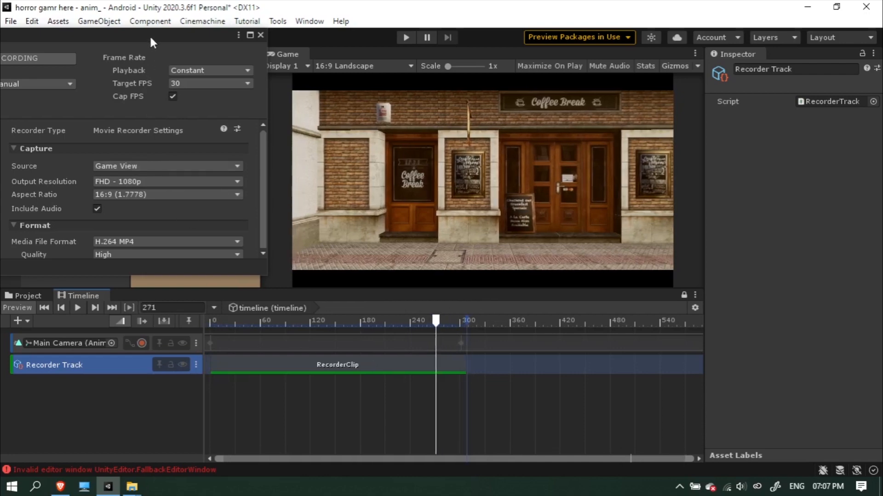
{"action": "left_click_drag", "start_coordinate": [151, 35], "coordinate": [153, 37]}
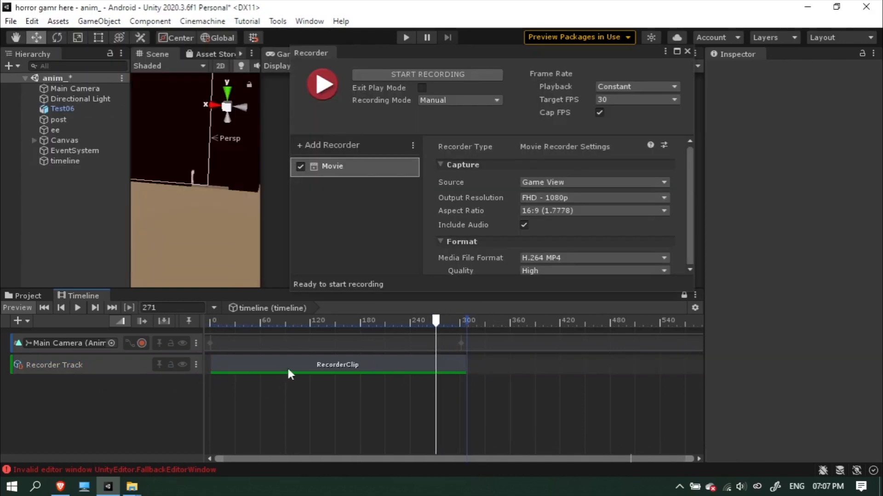
Step: Examine the recorder clip's capture, format and output file settings, including its file name and path
{"action": "left_click", "coordinate": [350, 374]}
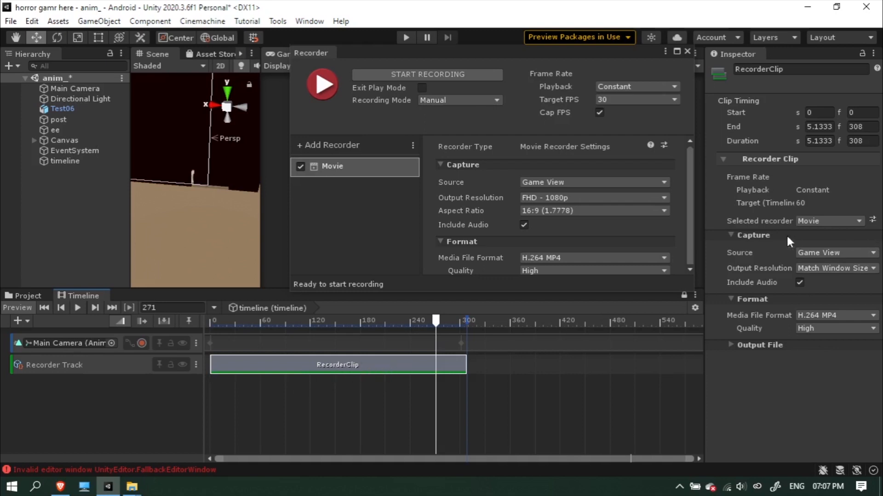
{"action": "left_click", "coordinate": [758, 345]}
{"action": "scroll", "coordinate": [759, 365], "scroll_direction": "down", "scroll_amount": 3}
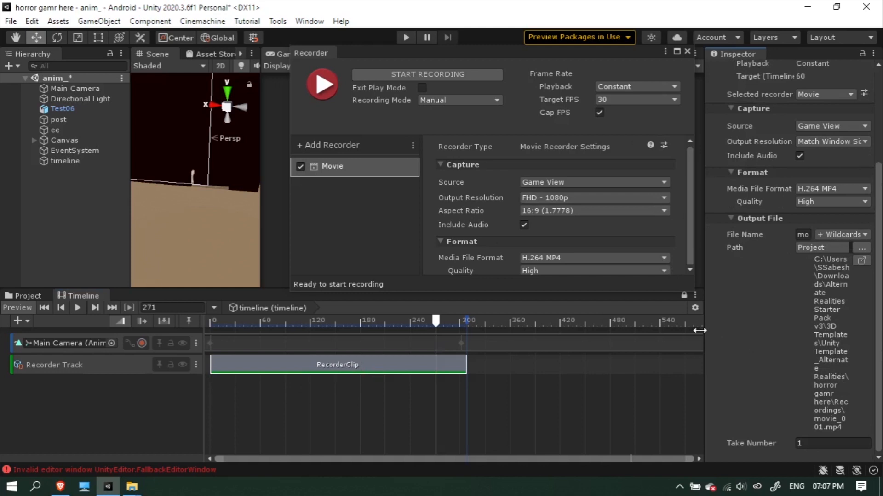
{"action": "left_click_drag", "start_coordinate": [699, 330], "coordinate": [573, 330]}
{"action": "left_click_drag", "start_coordinate": [645, 56], "coordinate": [442, 145]}
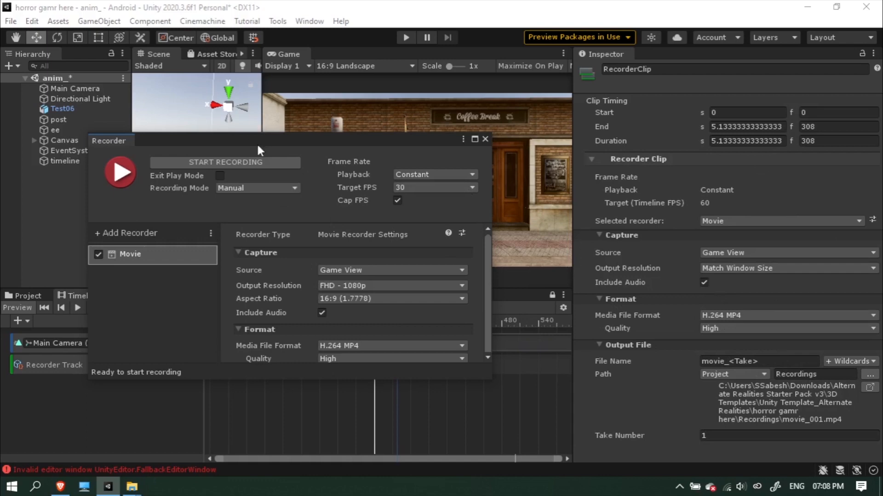
{"action": "left_click_drag", "start_coordinate": [256, 143], "coordinate": [244, 104]}
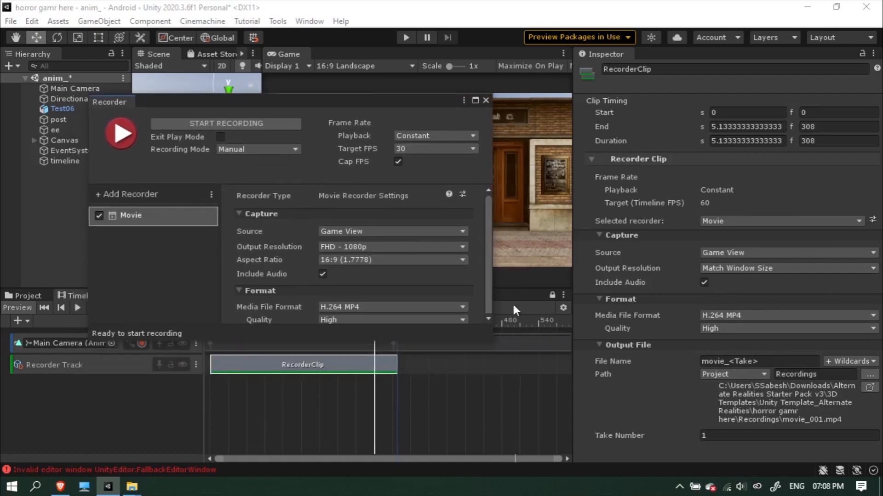
{"action": "left_click_drag", "start_coordinate": [292, 102], "coordinate": [310, 64]}
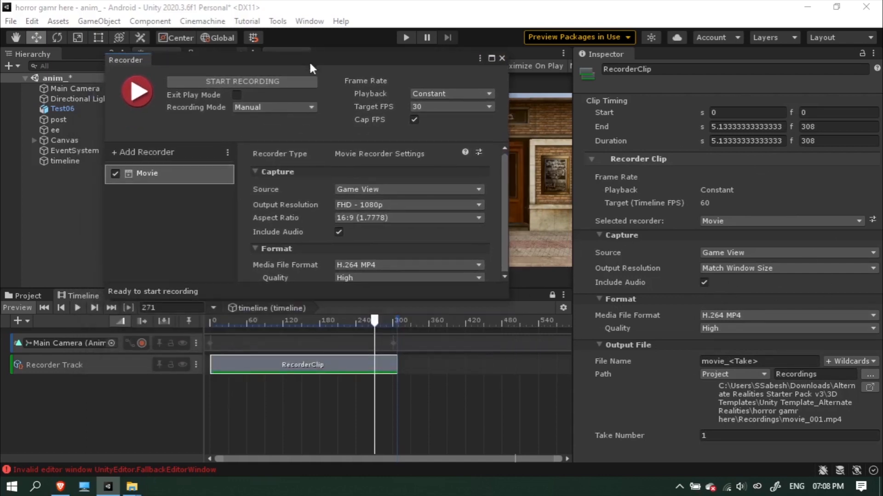
{"action": "left_click_drag", "start_coordinate": [572, 248], "coordinate": [706, 249]}
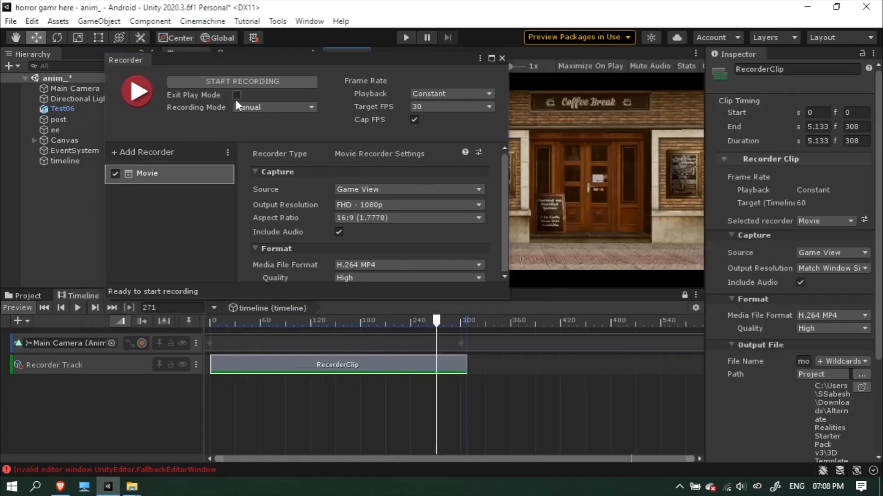
Step: Record the camera shot with the Movie recorder and stop the recording once the animation has played
{"action": "left_click", "coordinate": [138, 101]}
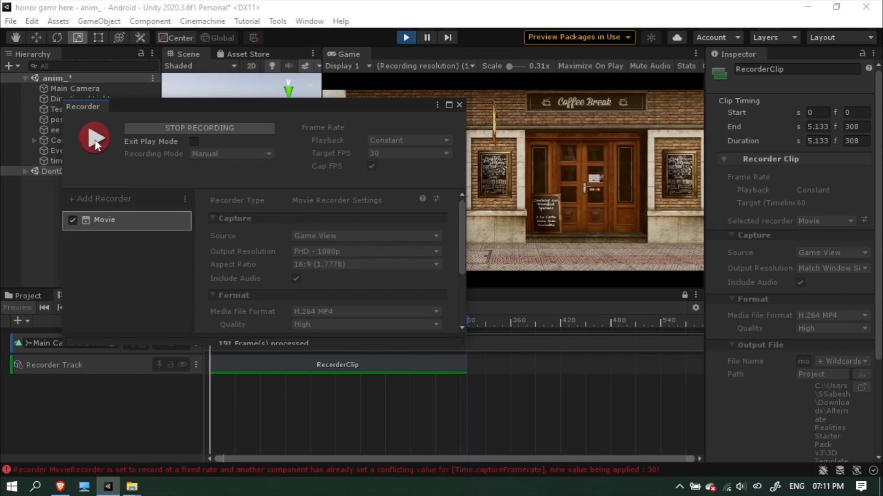
{"action": "left_click", "coordinate": [183, 129]}
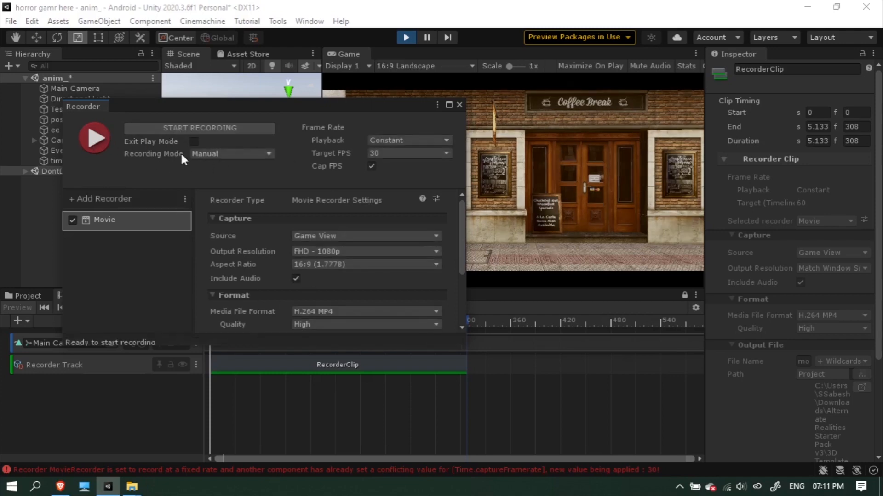
Step: Review the available recording modes, leaving the mode on Manual
{"action": "left_click", "coordinate": [198, 154]}
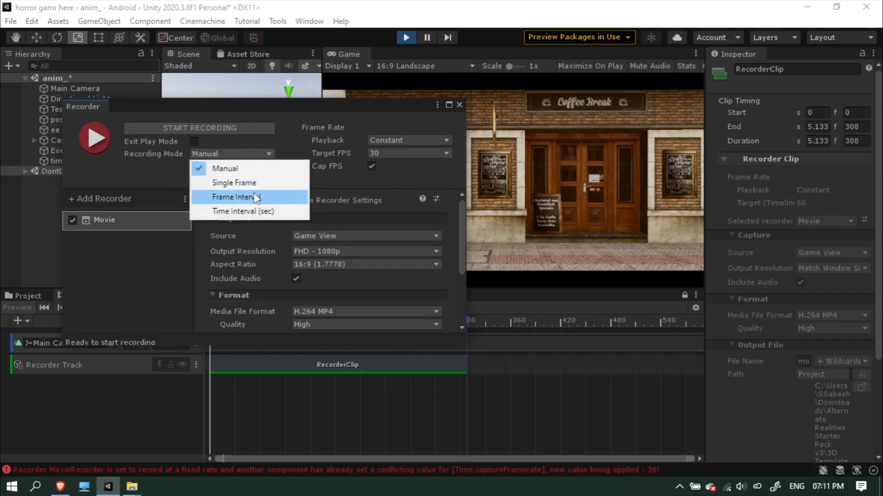
{"action": "left_click", "coordinate": [157, 177]}
{"action": "left_click", "coordinate": [232, 154]}
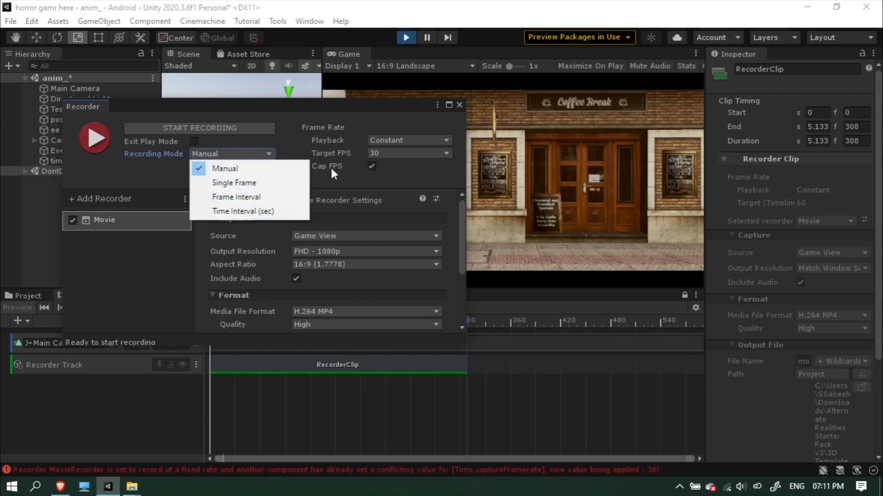
{"action": "left_click", "coordinate": [108, 162]}
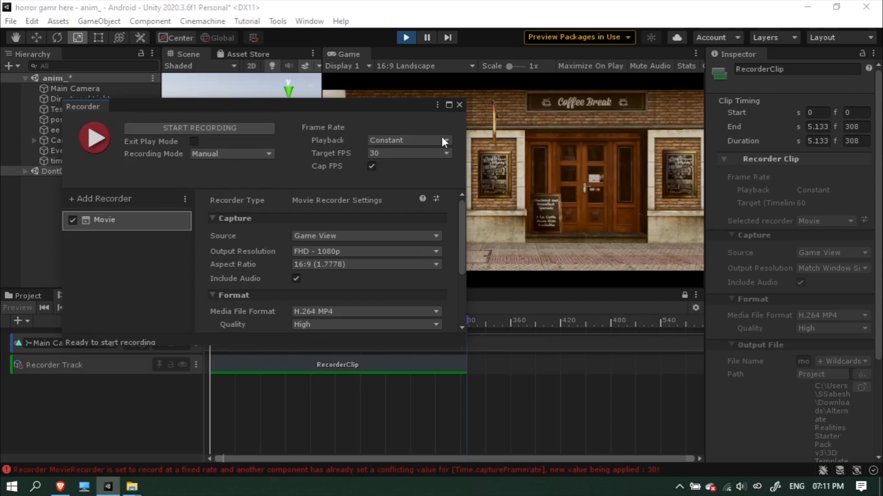
Step: Check the recorder's output file settings, close the Recorder, and play the recorded video from the movie folder on the Desktop
{"action": "scroll", "coordinate": [374, 239], "scroll_direction": "down", "scroll_amount": 3}
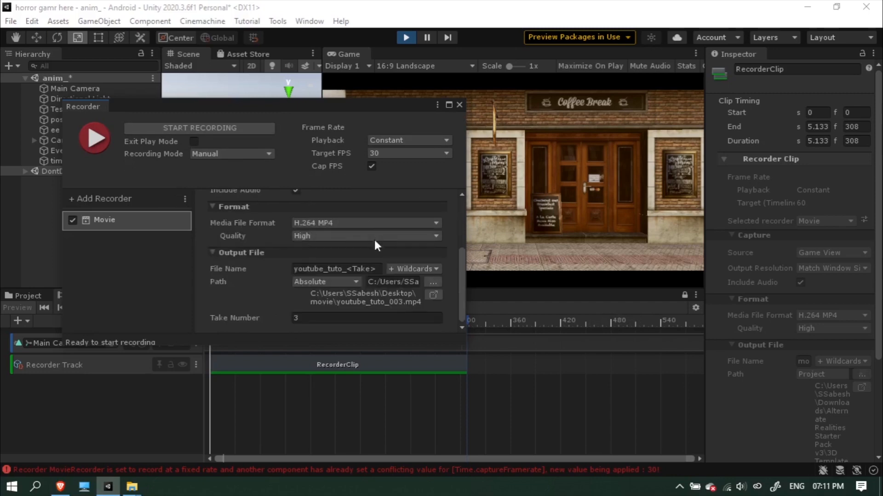
{"action": "left_click", "coordinate": [459, 104]}
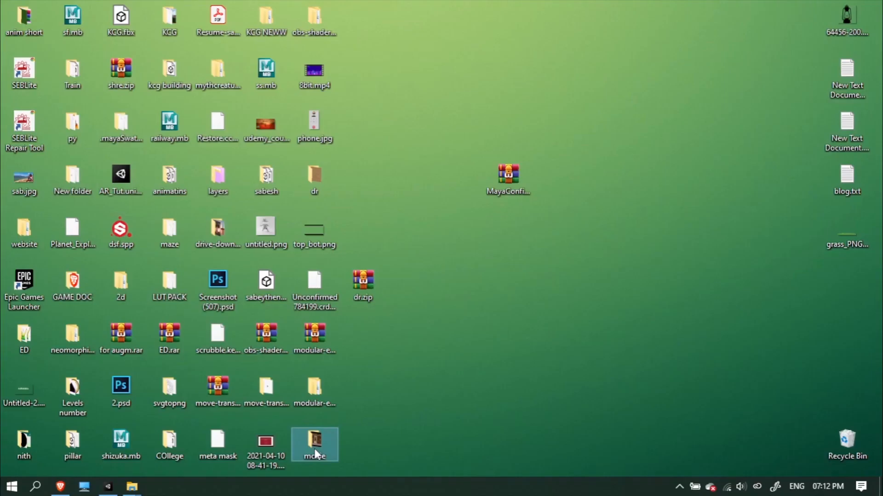
{"action": "double_click", "coordinate": [314, 443]}
{"action": "double_click", "coordinate": [156, 107]}
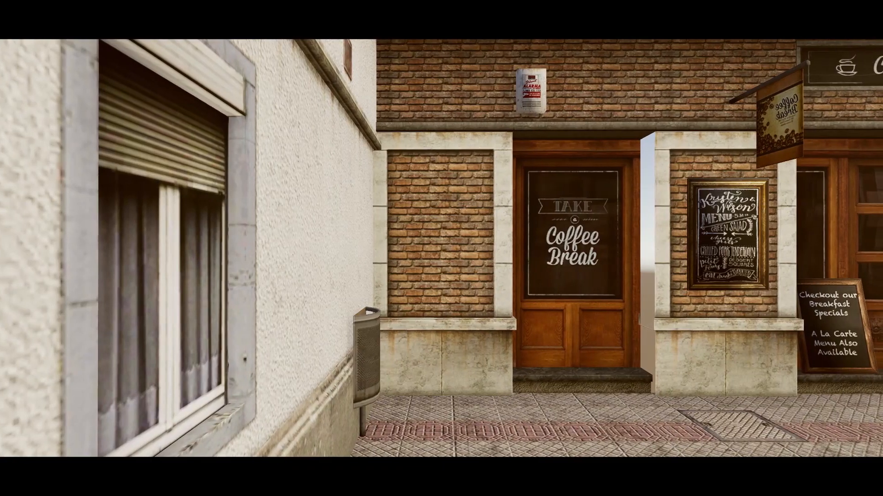